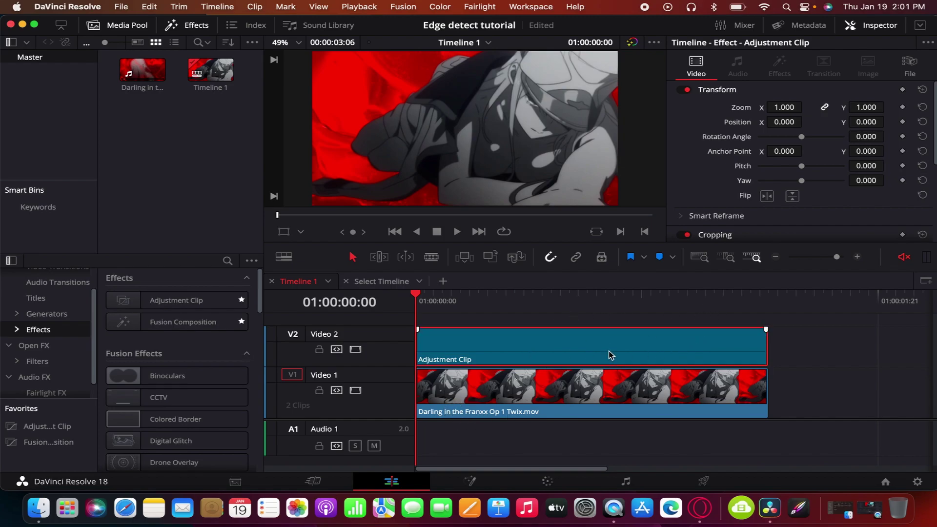
- Bring up the context menu of the Adjustment Clip on Video 2
{"action": "right_click", "coordinate": [505, 347]}
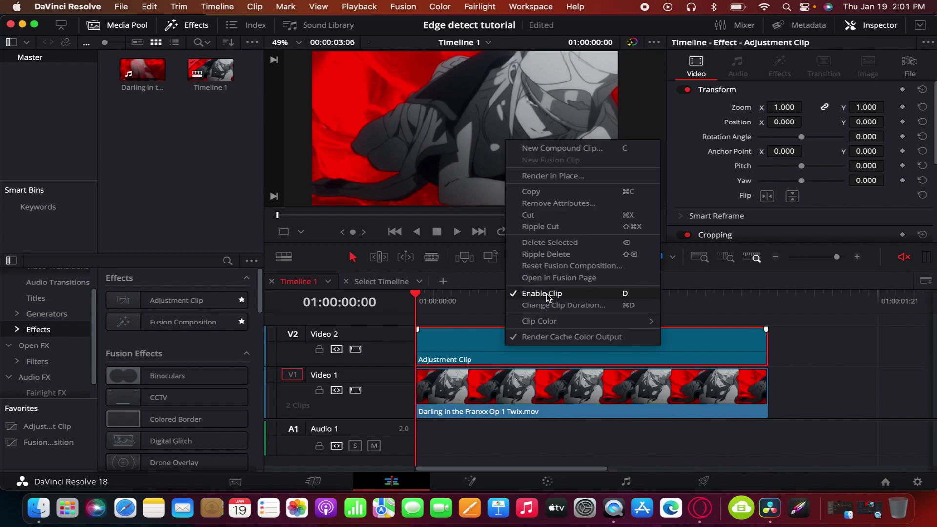
- Open the Adjustment Clip in Fusion and add an Edge Detect node above MediaIn1
{"action": "left_click", "coordinate": [554, 278]}
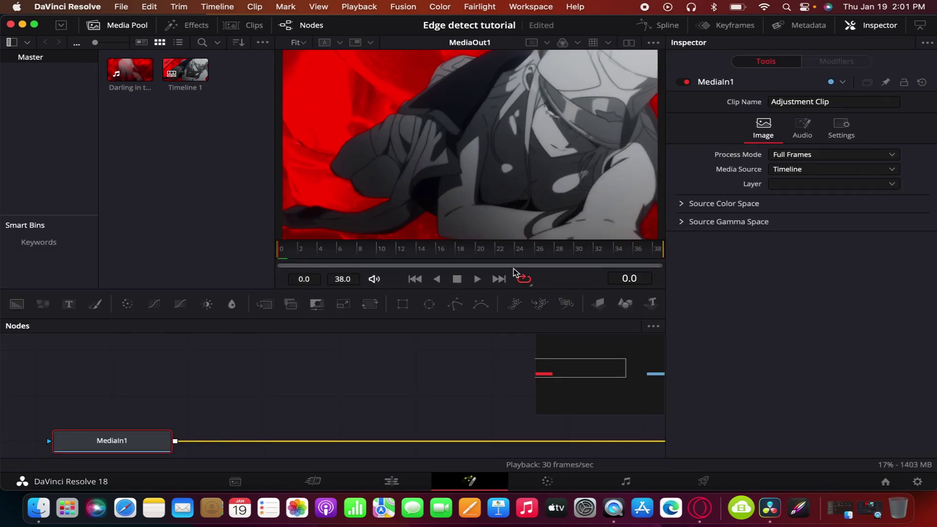
{"action": "left_click", "coordinate": [255, 396]}
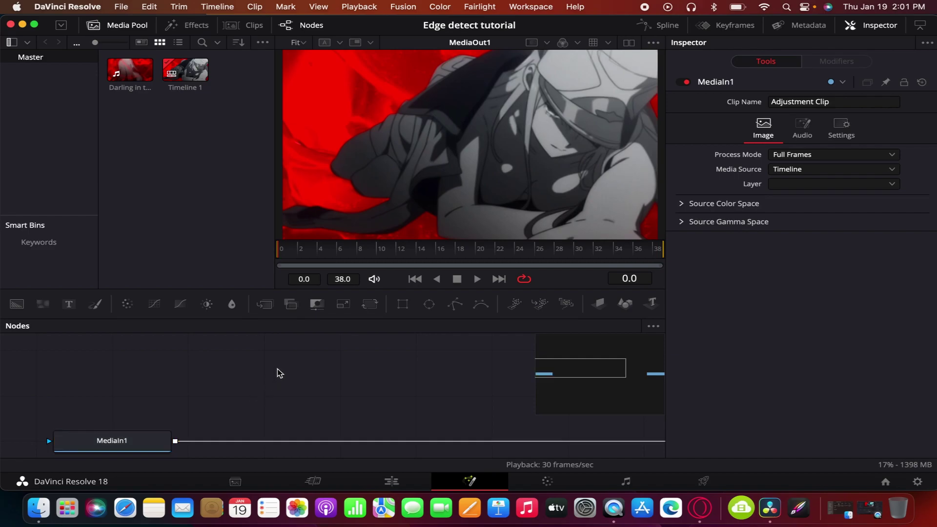
{"action": "key", "text": "shift+space"}
{"action": "type", "text": "soft"}
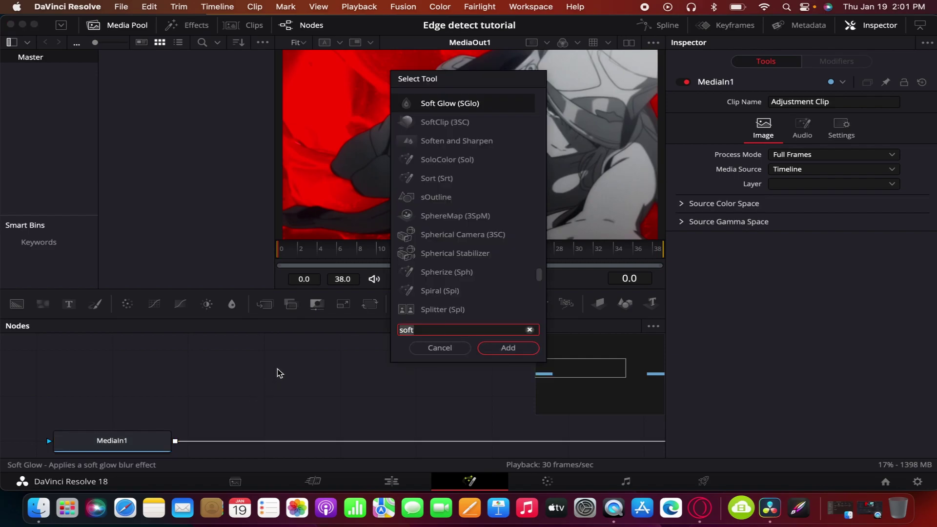
{"action": "key", "text": "BackSpace"}
{"action": "key", "text": "BackSpace"}
{"action": "key", "text": "BackSpace"}
{"action": "key", "text": "BackSpace"}
{"action": "type", "text": "EDGE"}
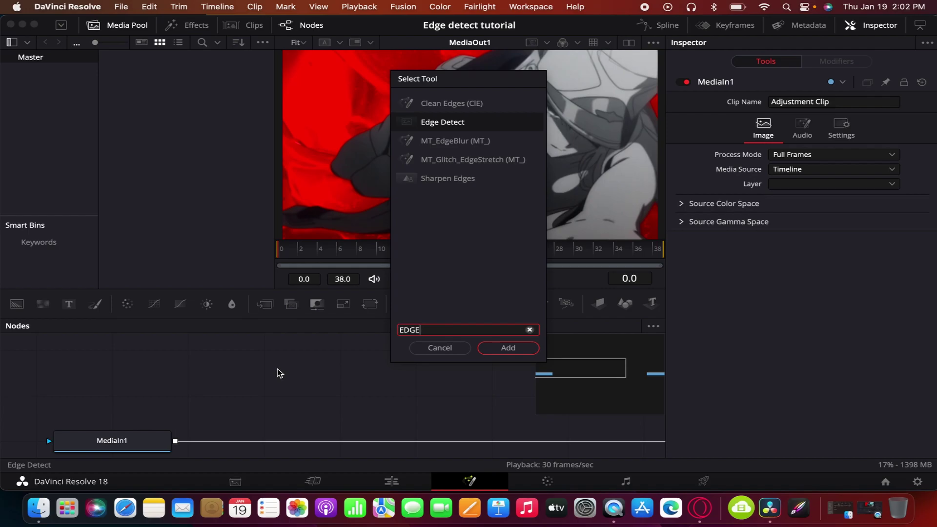
{"action": "left_click", "coordinate": [508, 348]}
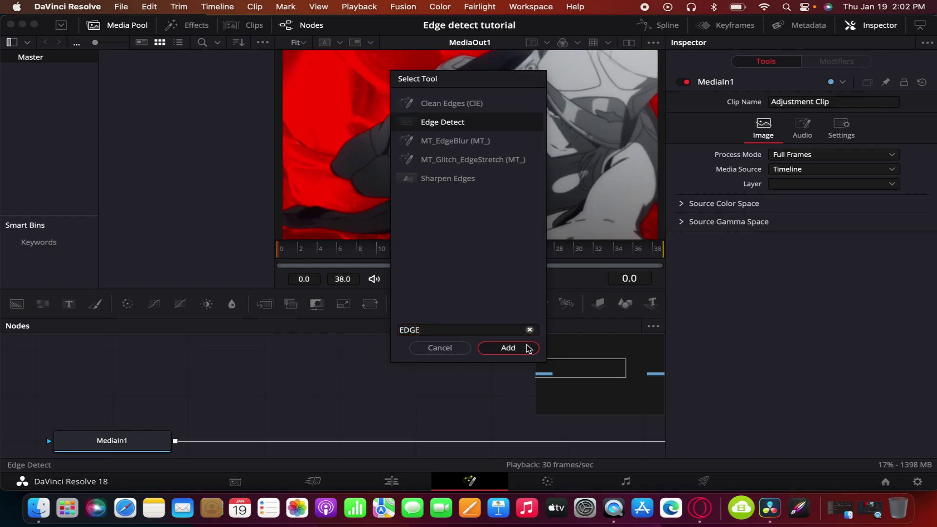
{"action": "left_click_drag", "start_coordinate": [250, 386], "coordinate": [331, 356]}
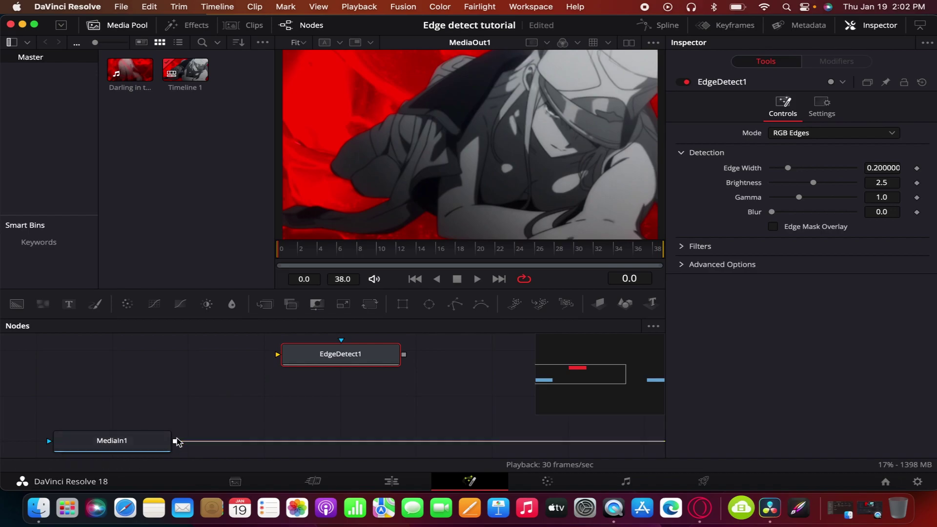
- Wire MediaIn1 into EdgeDetect1 and show EdgeDetect1 in the viewer
{"action": "left_click_drag", "start_coordinate": [176, 441], "coordinate": [344, 368]}
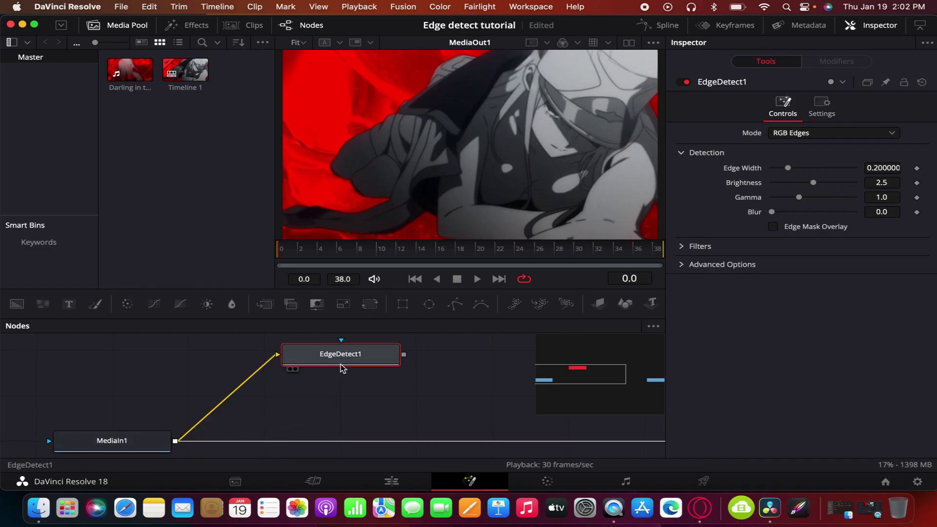
{"action": "left_click", "coordinate": [295, 369]}
{"action": "left_click_drag", "start_coordinate": [367, 366], "coordinate": [355, 381]}
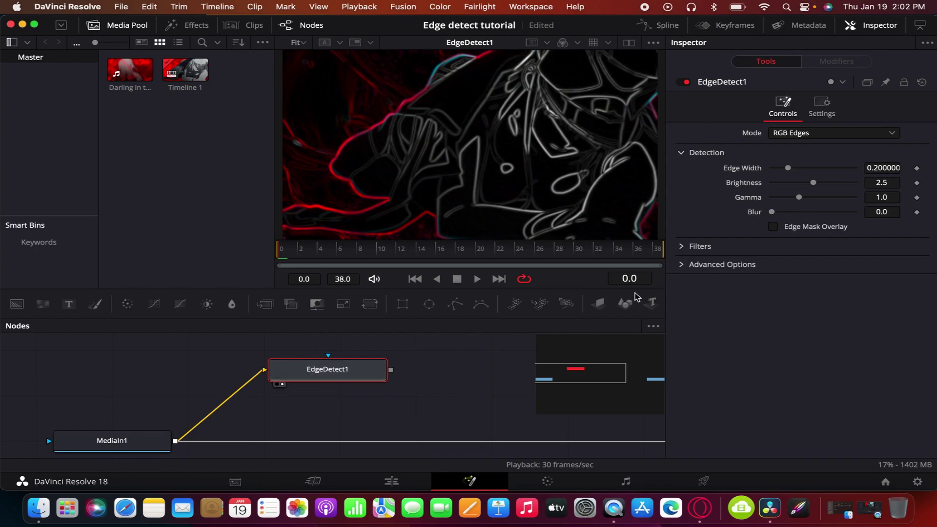
- Mute the viewer's audio playback
{"action": "right_click", "coordinate": [584, 278]}
{"action": "left_click", "coordinate": [586, 282]}
{"action": "right_click", "coordinate": [585, 281]}
{"action": "left_click", "coordinate": [591, 301]}
{"action": "left_click", "coordinate": [374, 279]}
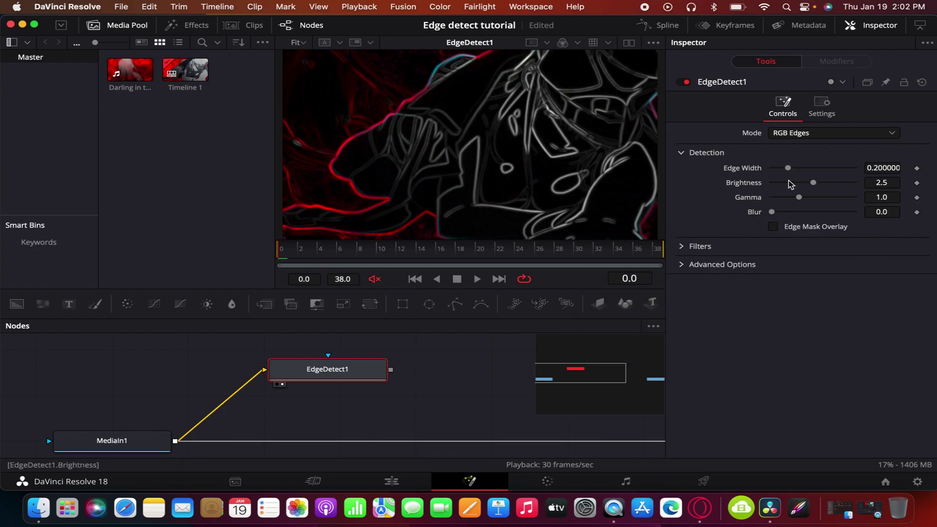
- Set Edge Detect to Grayscale Edges with Brightness 5.0 and Gamma 2.0
{"action": "left_click", "coordinate": [795, 135]}
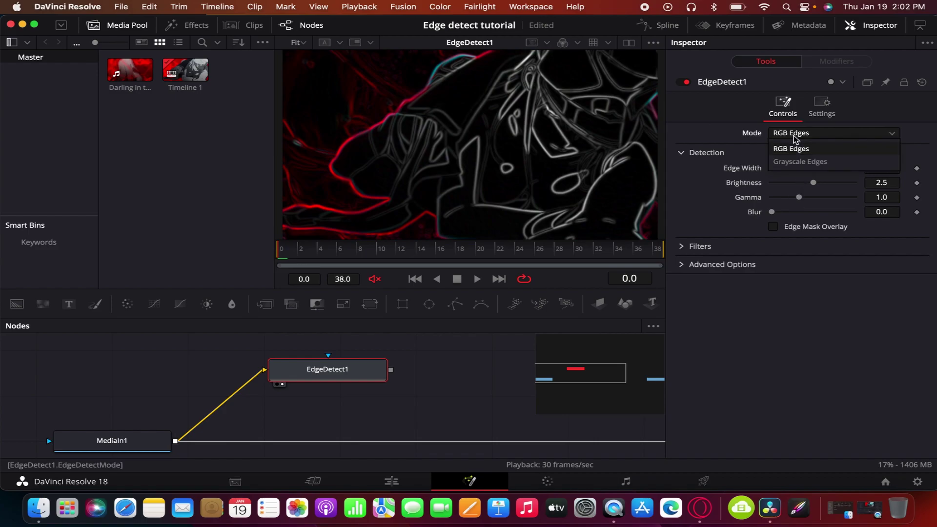
{"action": "left_click", "coordinate": [851, 164]}
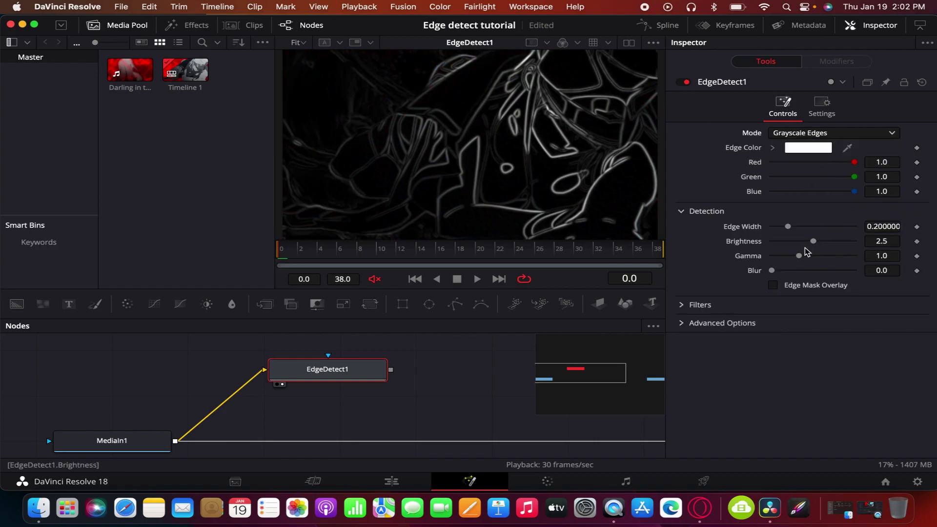
{"action": "left_click_drag", "start_coordinate": [814, 247], "coordinate": [863, 251]}
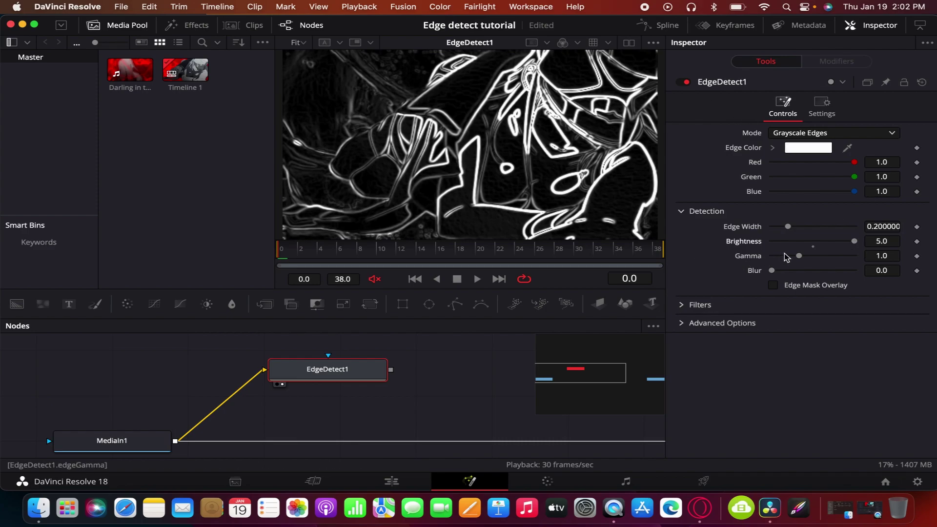
{"action": "left_click_drag", "start_coordinate": [798, 258], "coordinate": [855, 257]}
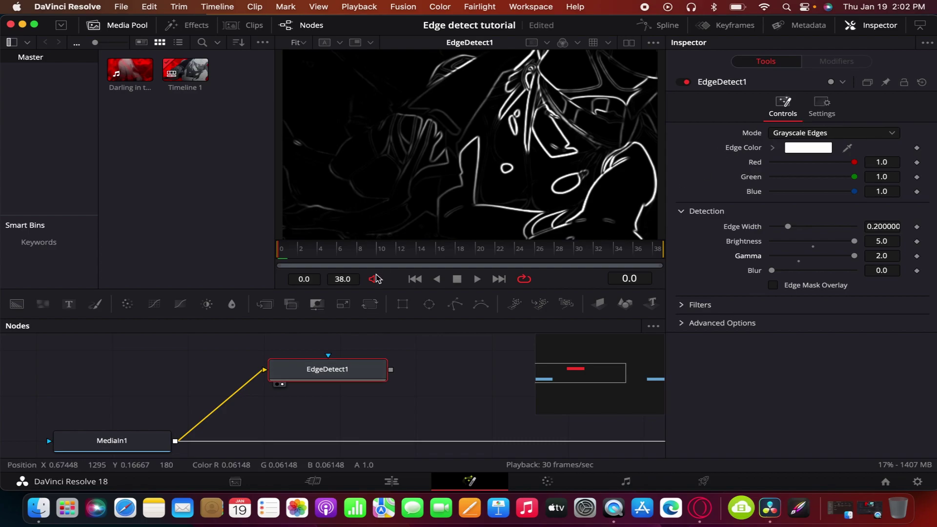
- Add a Fast Noise node masked by EdgeDetect1's output and view FastNoise1
{"action": "mouse_move", "coordinate": [342, 375]}
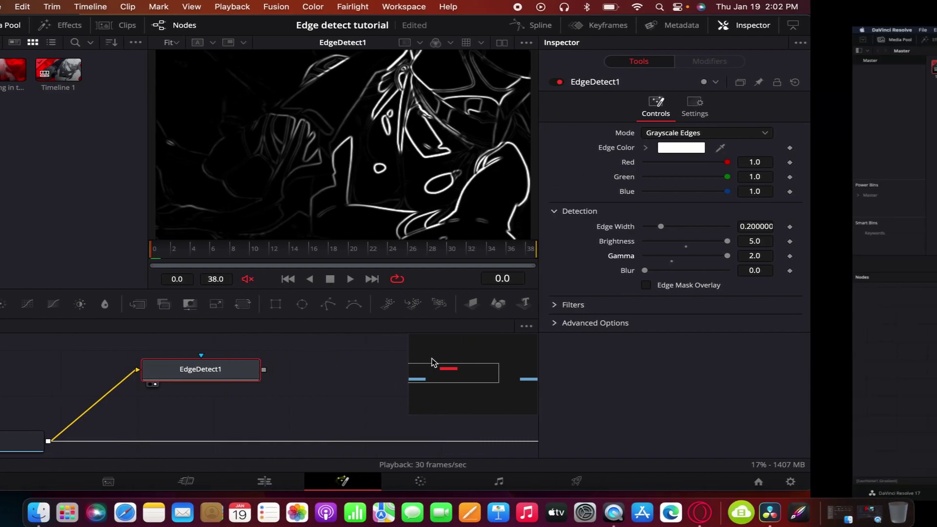
{"action": "scroll", "coordinate": [434, 362], "scroll_direction": "right", "scroll_amount": 5}
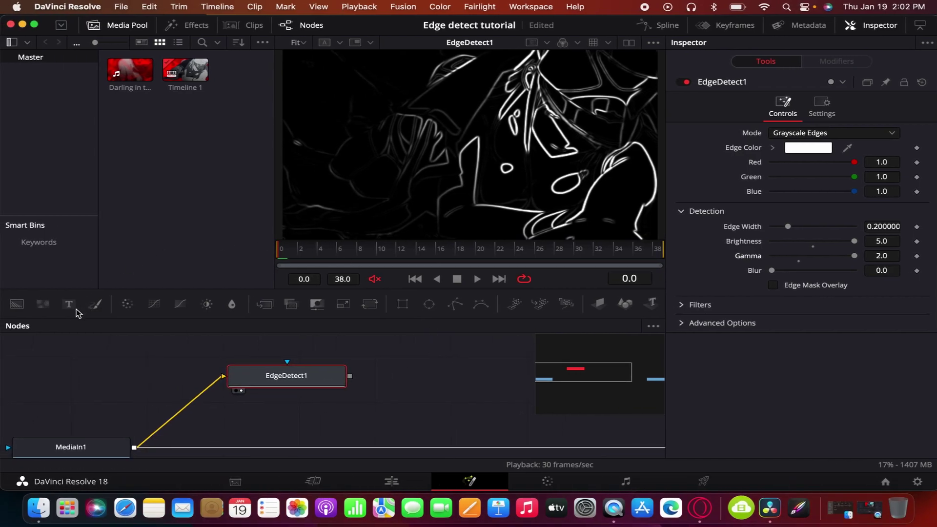
{"action": "left_click_drag", "start_coordinate": [44, 305], "coordinate": [460, 379]}
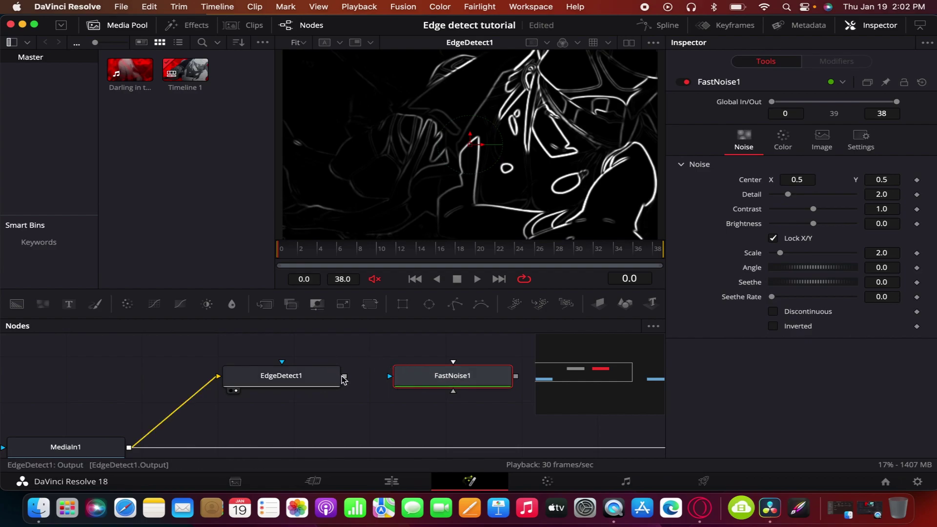
{"action": "left_click_drag", "start_coordinate": [342, 377], "coordinate": [389, 377]}
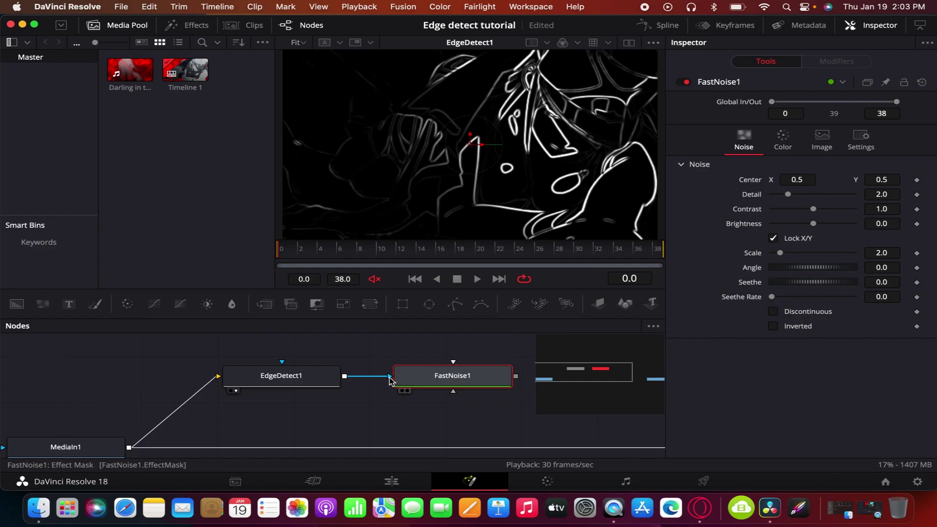
{"action": "left_click", "coordinate": [407, 391]}
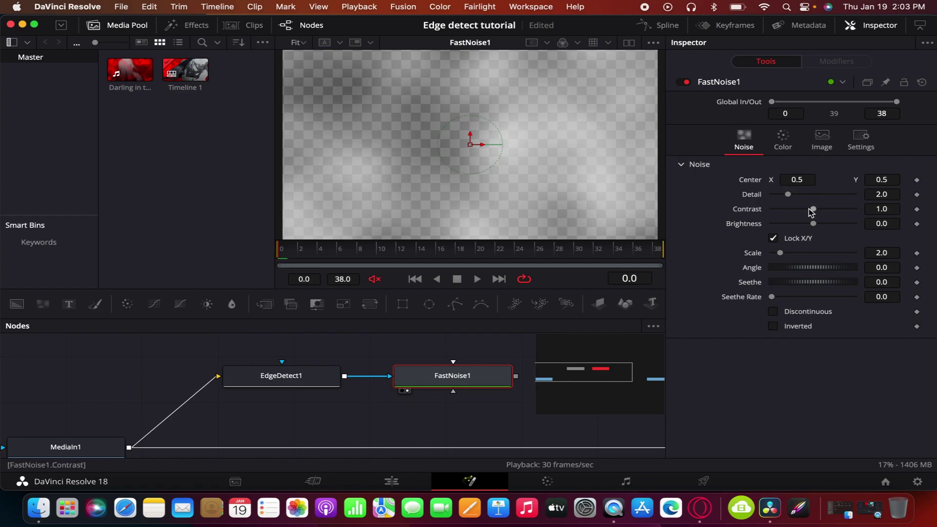
- Raise FastNoise1 Contrast to 2.59, Scale to 2.52 and Seethe to 0.601
{"action": "mouse_move", "coordinate": [810, 210]}
{"action": "left_mouse_down"}
{"action": "mouse_move", "coordinate": [825, 210]}
{"action": "mouse_move", "coordinate": [819, 225]}
{"action": "mouse_move", "coordinate": [794, 229]}
{"action": "mouse_move", "coordinate": [834, 211]}
{"action": "mouse_move", "coordinate": [802, 197]}
{"action": "left_mouse_up"}
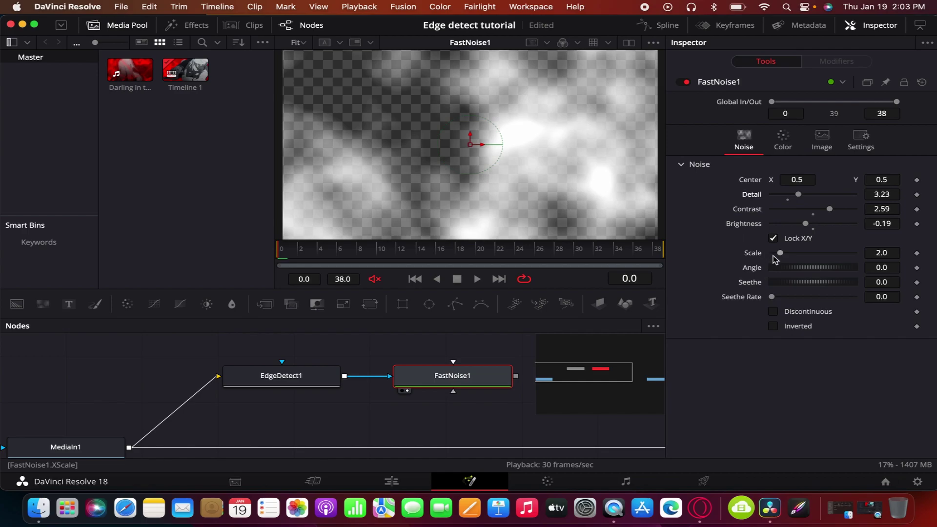
{"action": "left_click_drag", "start_coordinate": [781, 253], "coordinate": [782, 253]}
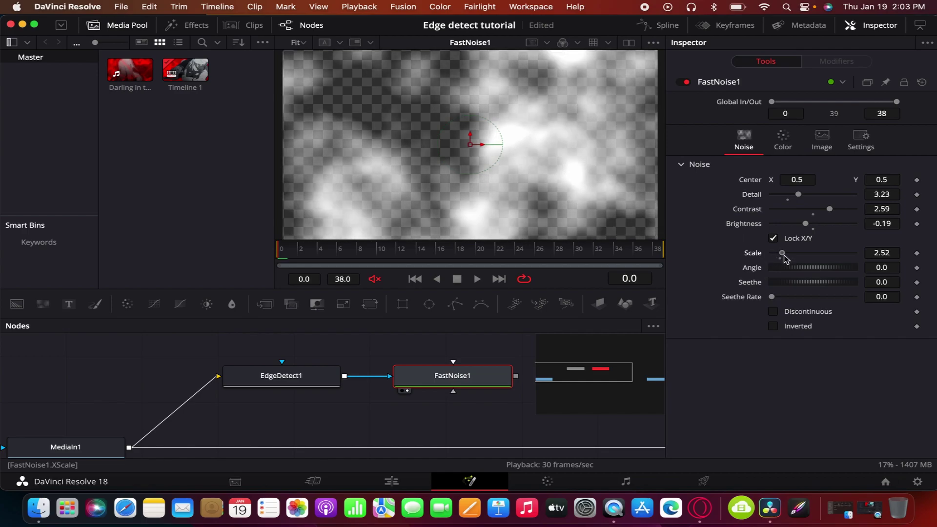
{"action": "mouse_move", "coordinate": [777, 287]}
{"action": "left_mouse_down"}
{"action": "mouse_move", "coordinate": [847, 286]}
{"action": "mouse_move", "coordinate": [780, 297]}
{"action": "left_mouse_up"}
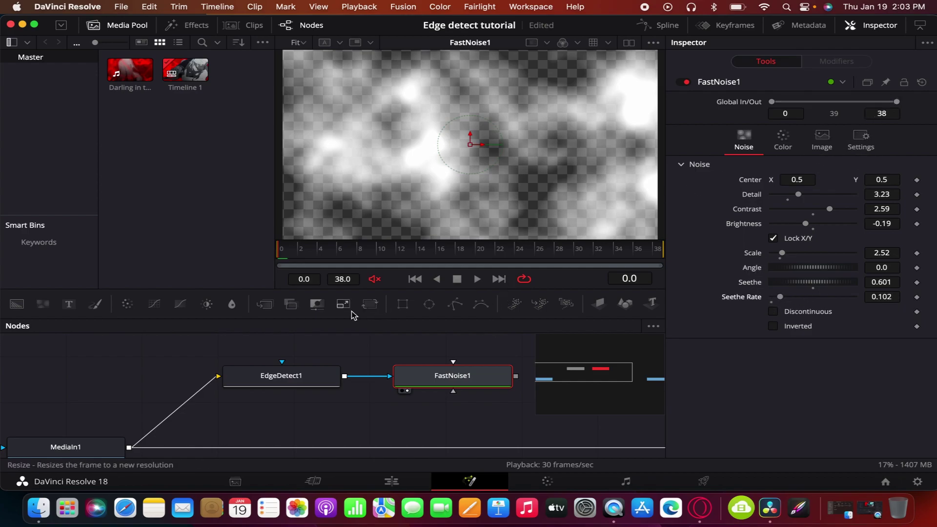
{"action": "left_click", "coordinate": [774, 146]}
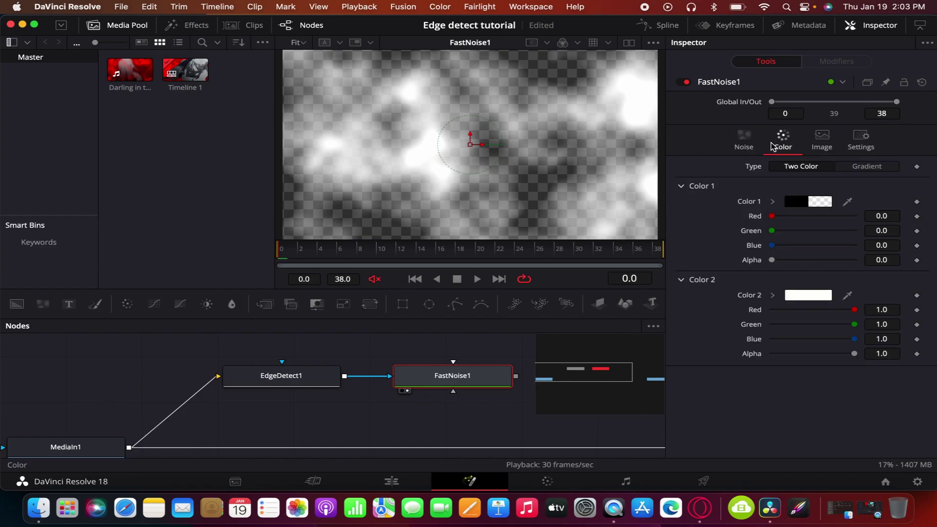
- Colour the noise with a Radial gradient
{"action": "left_click", "coordinate": [857, 168]}
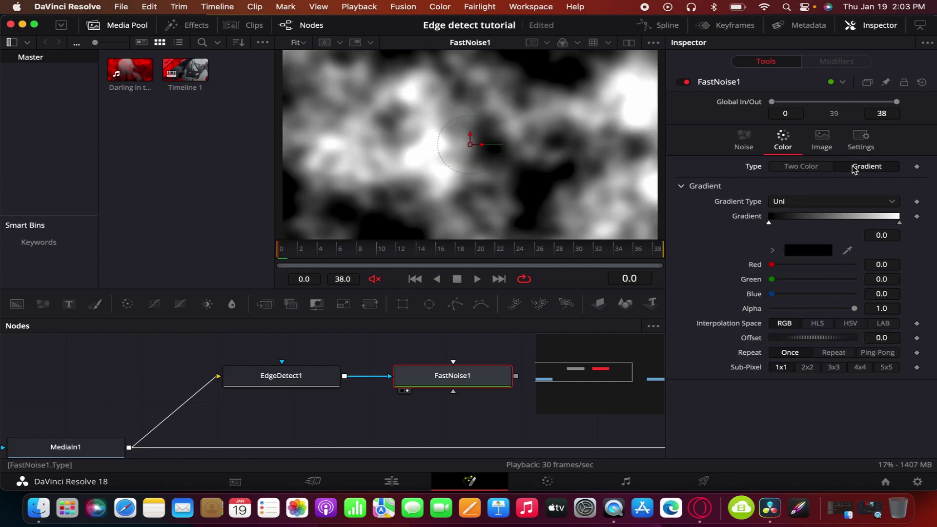
{"action": "left_click", "coordinate": [780, 203]}
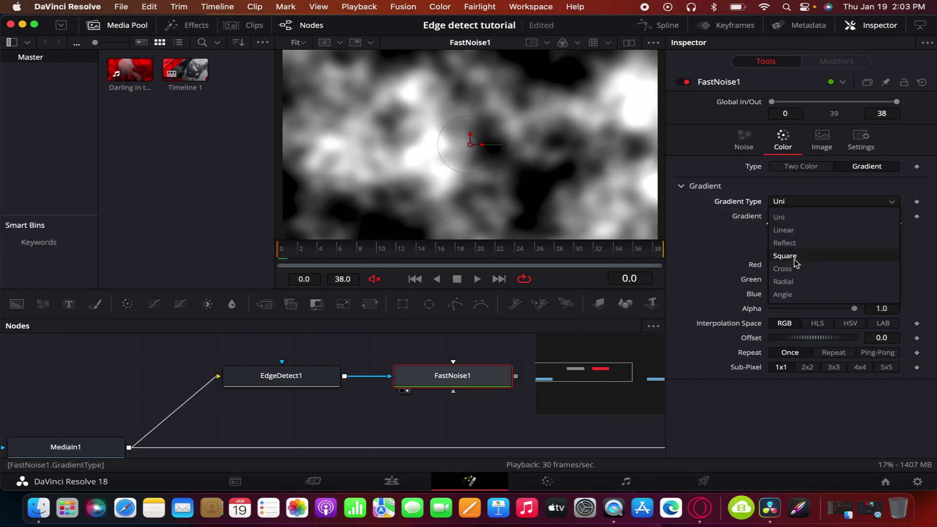
{"action": "left_click", "coordinate": [793, 282]}
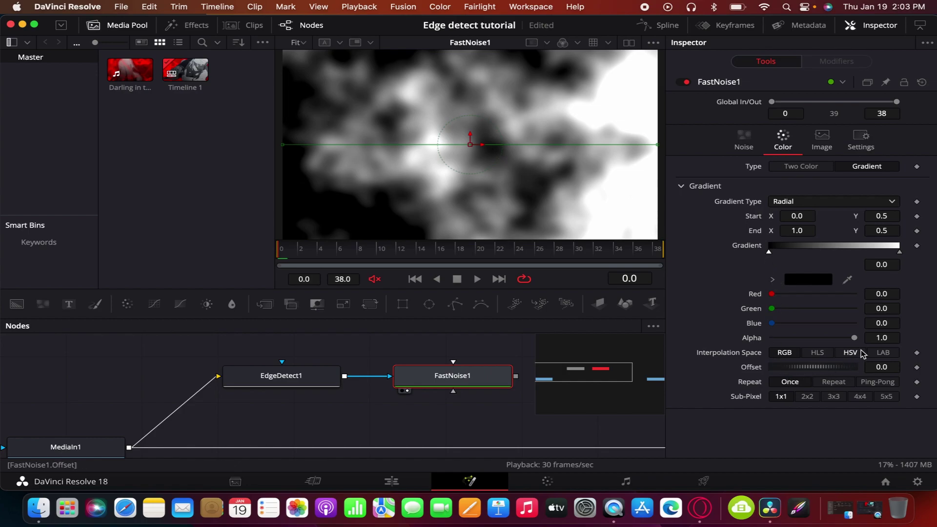
- Make both gradient end stops transparent black
{"action": "left_click_drag", "start_coordinate": [854, 337], "coordinate": [741, 352]}
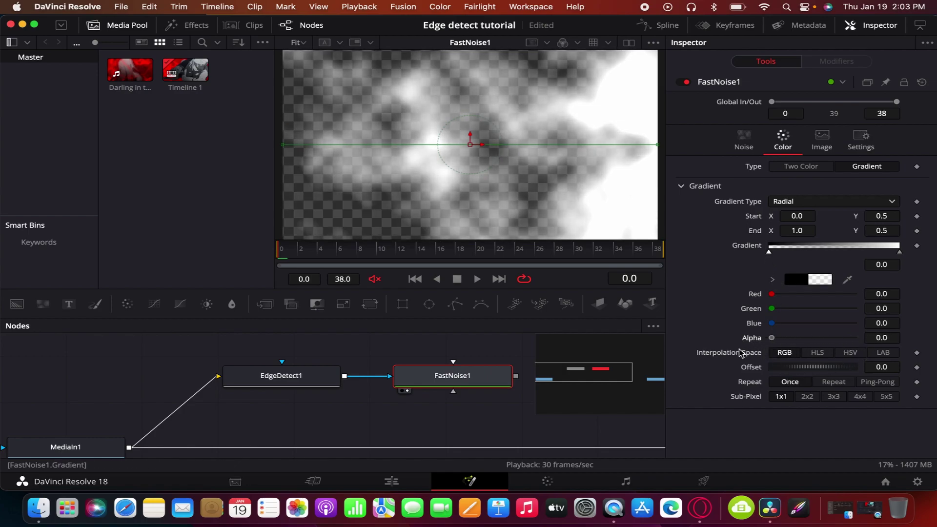
{"action": "left_click", "coordinate": [900, 253]}
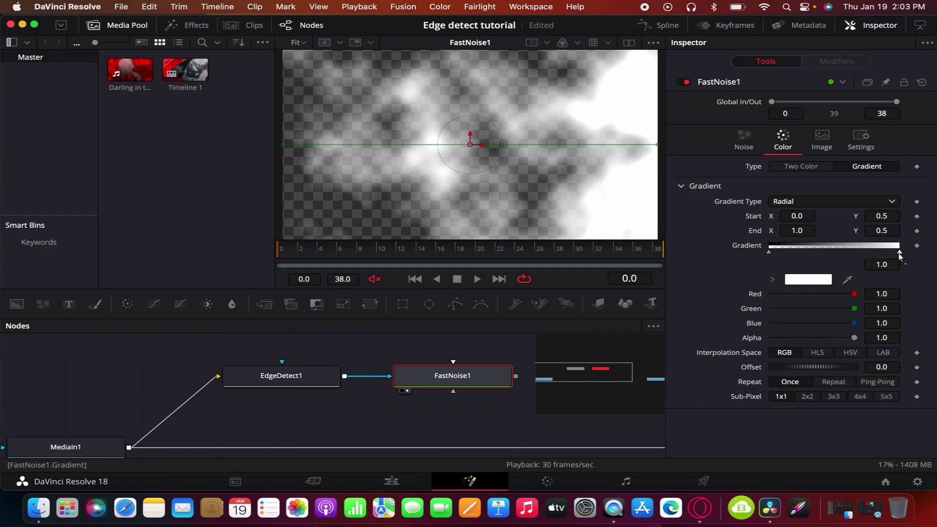
{"action": "left_click", "coordinate": [772, 279]}
{"action": "left_click_drag", "start_coordinate": [783, 298], "coordinate": [743, 385]}
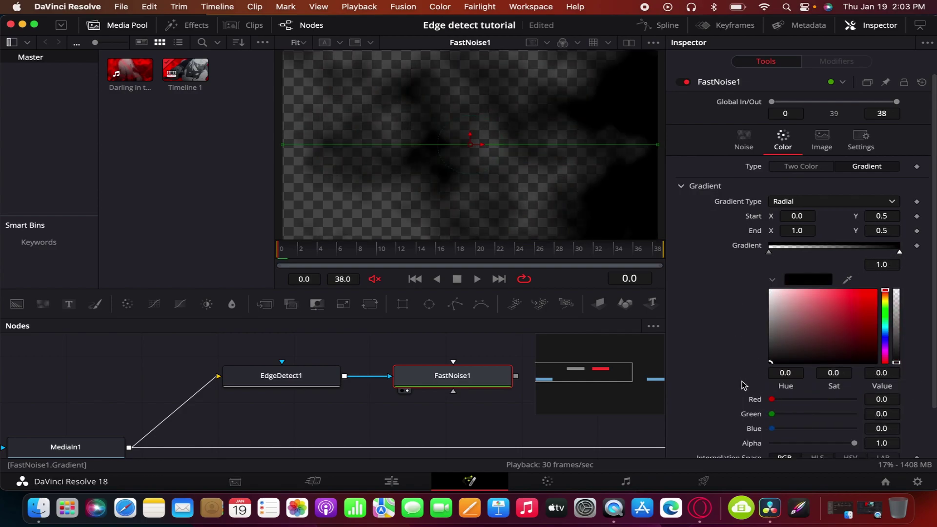
{"action": "left_click_drag", "start_coordinate": [853, 443], "coordinate": [754, 447]}
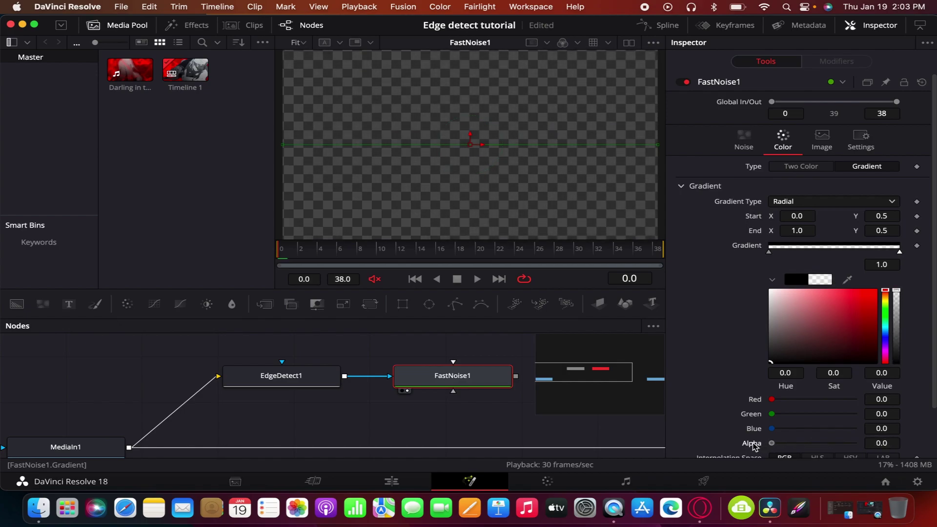
- Add a pure white gradient stop near the middle, at about 0.522
{"action": "left_click", "coordinate": [837, 249]}
{"action": "left_click_drag", "start_coordinate": [805, 322], "coordinate": [767, 272]}
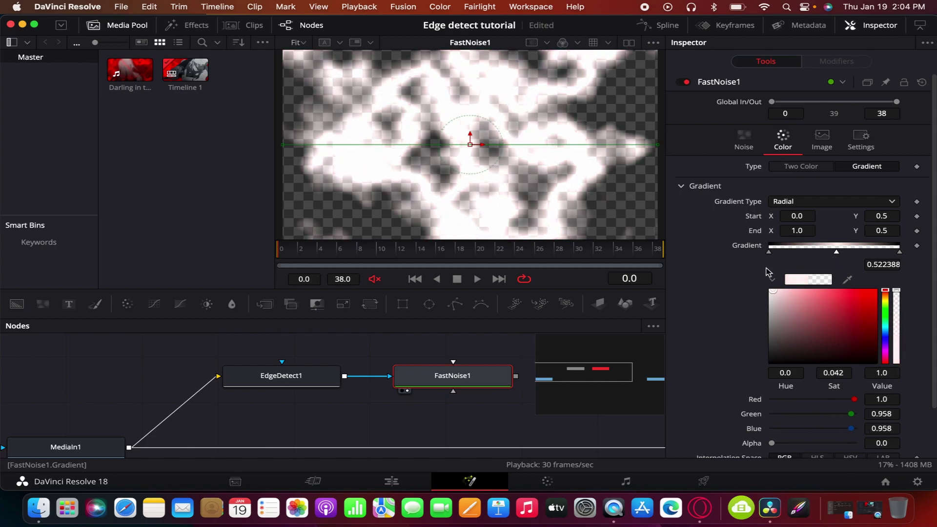
{"action": "left_click", "coordinate": [743, 141]}
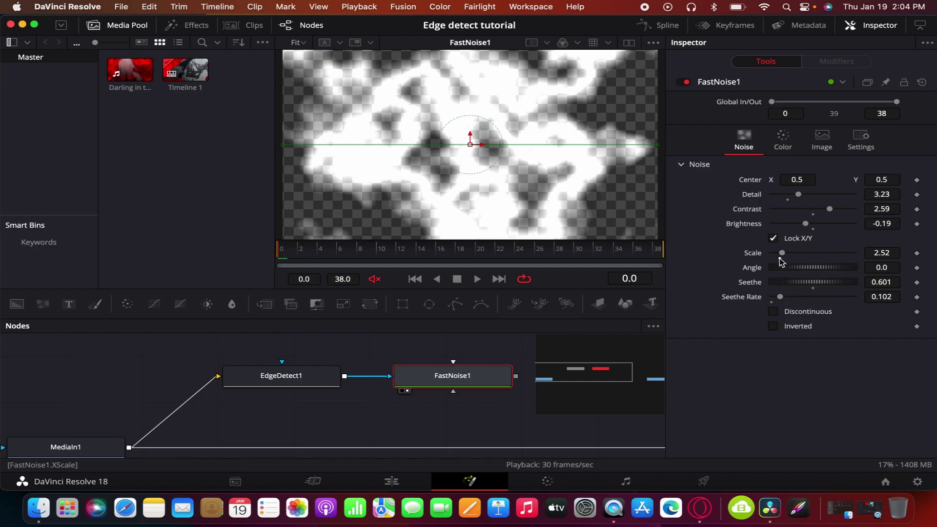
- Reset the noise to Scale 2.0, Detail 2.0, Contrast 1.0, Brightness 0 and Seethe 0
{"action": "left_click_drag", "start_coordinate": [782, 252], "coordinate": [780, 253]}
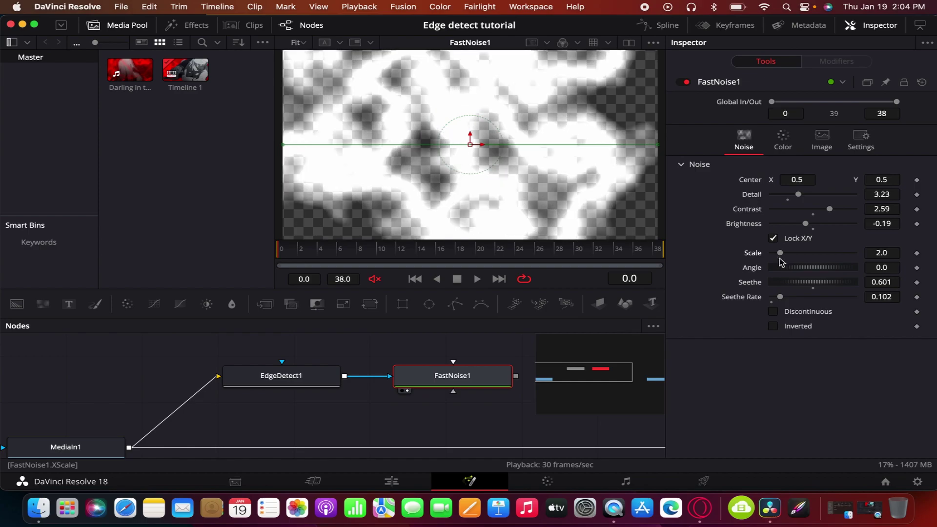
{"action": "double_click", "coordinate": [814, 225]}
{"action": "double_click", "coordinate": [814, 283]}
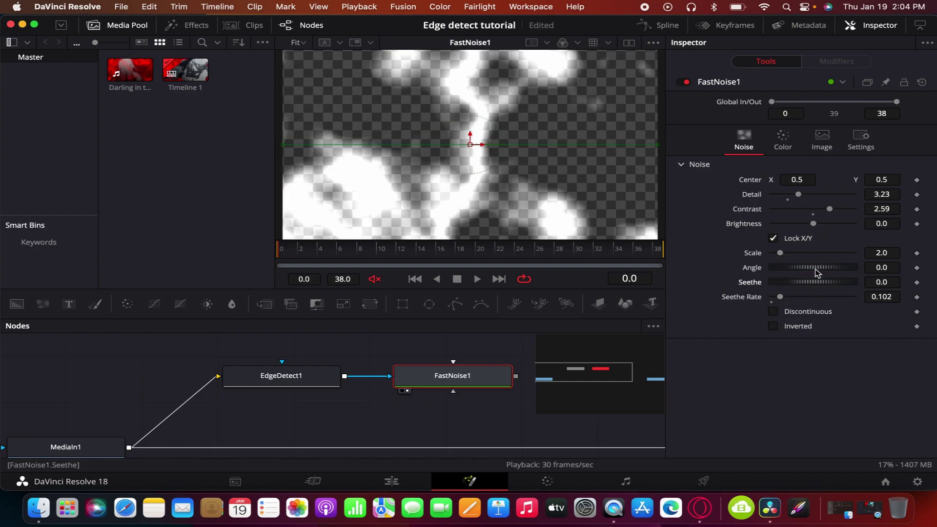
{"action": "double_click", "coordinate": [816, 211]}
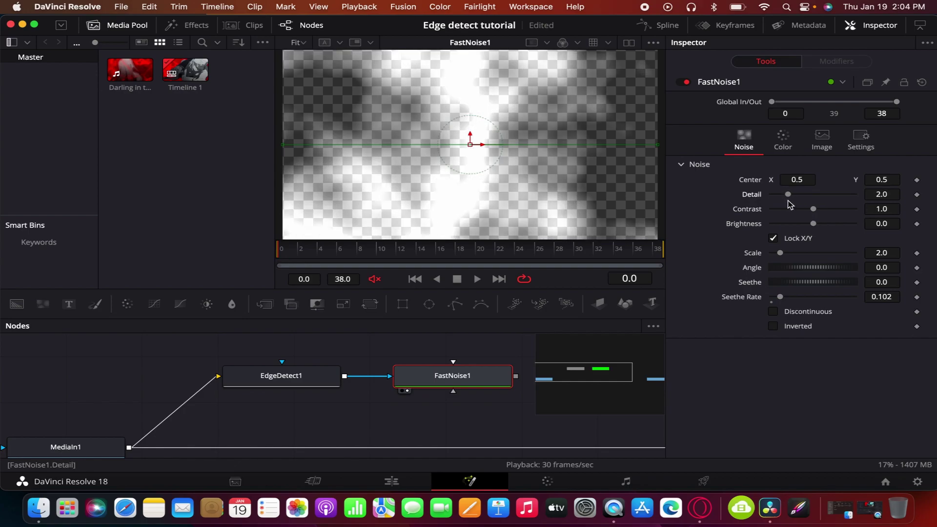
{"action": "double_click", "coordinate": [788, 196]}
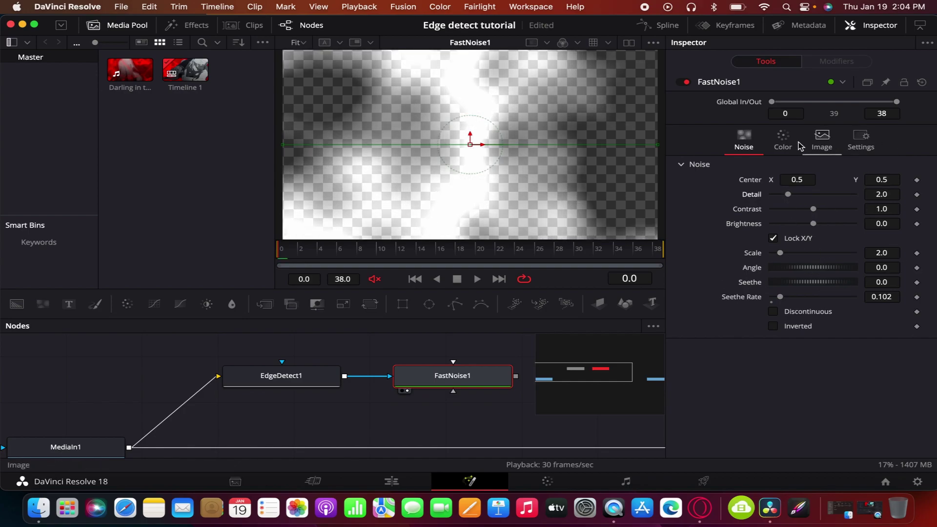
- Set the radial gradient's Start X to 0.58
{"action": "left_click", "coordinate": [782, 148]}
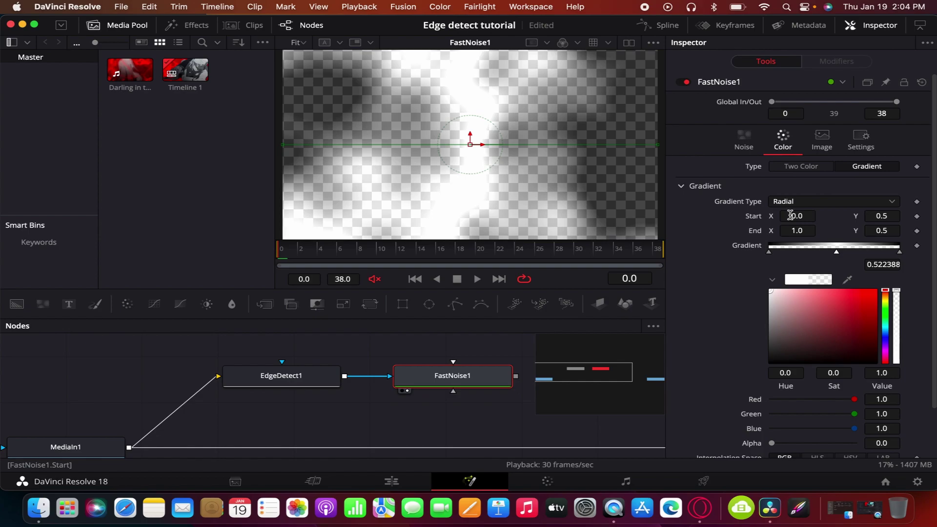
{"action": "mouse_move", "coordinate": [790, 215]}
{"action": "left_mouse_down"}
{"action": "mouse_move", "coordinate": [828, 212]}
{"action": "mouse_move", "coordinate": [543, 201]}
{"action": "mouse_move", "coordinate": [705, 181]}
{"action": "mouse_move", "coordinate": [787, 212]}
{"action": "left_mouse_up"}
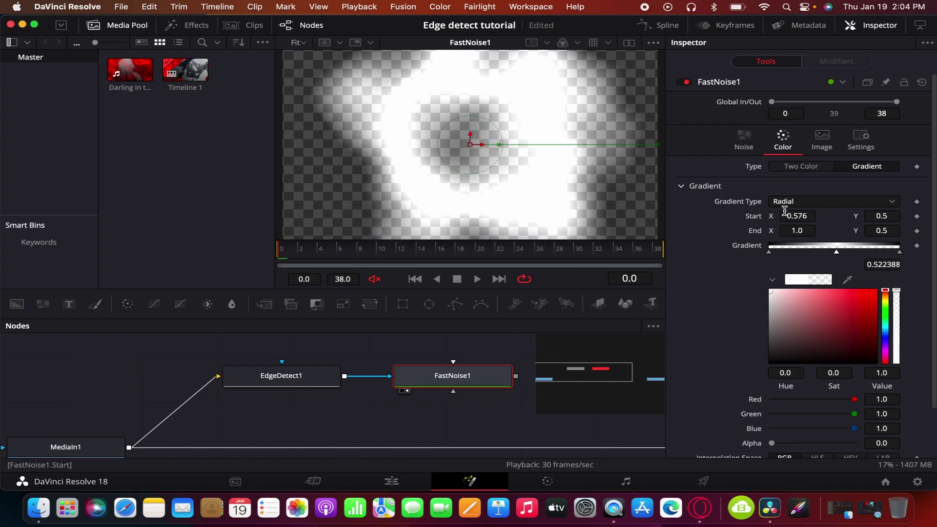
{"action": "left_click", "coordinate": [784, 213]}
{"action": "type", "text": "0.58"}
{"action": "key", "text": "Return"}
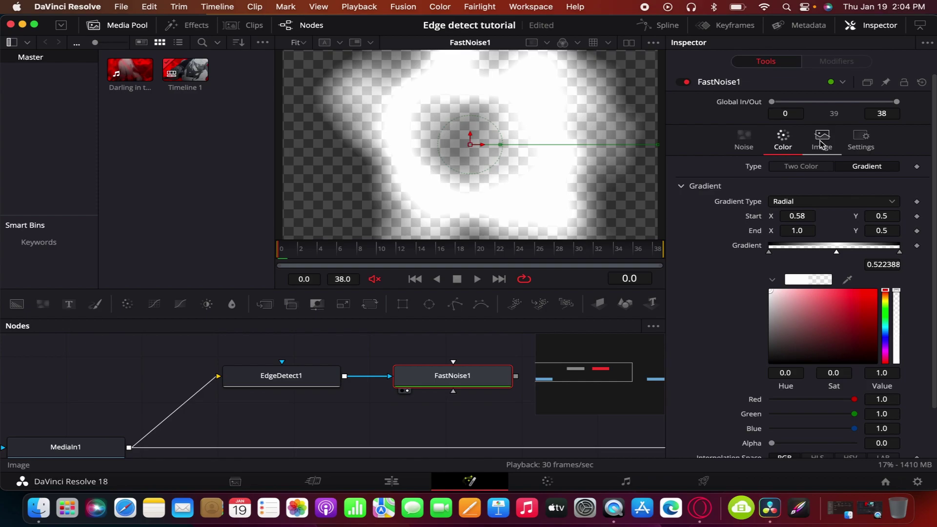
{"action": "scroll", "coordinate": [845, 195], "scroll_direction": "down", "scroll_amount": 3}
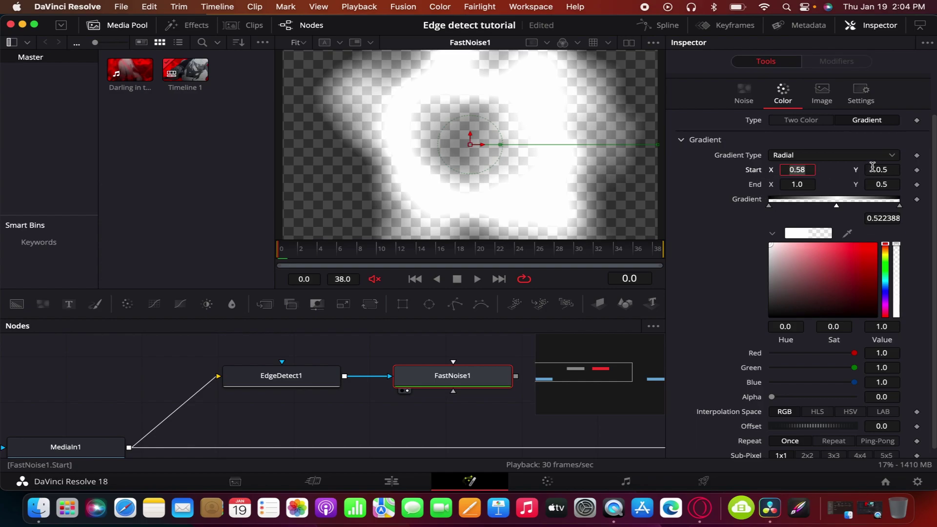
- Set gradient End X to 0.58 and keyframe only the End position at frame 0
{"action": "left_click", "coordinate": [796, 184]}
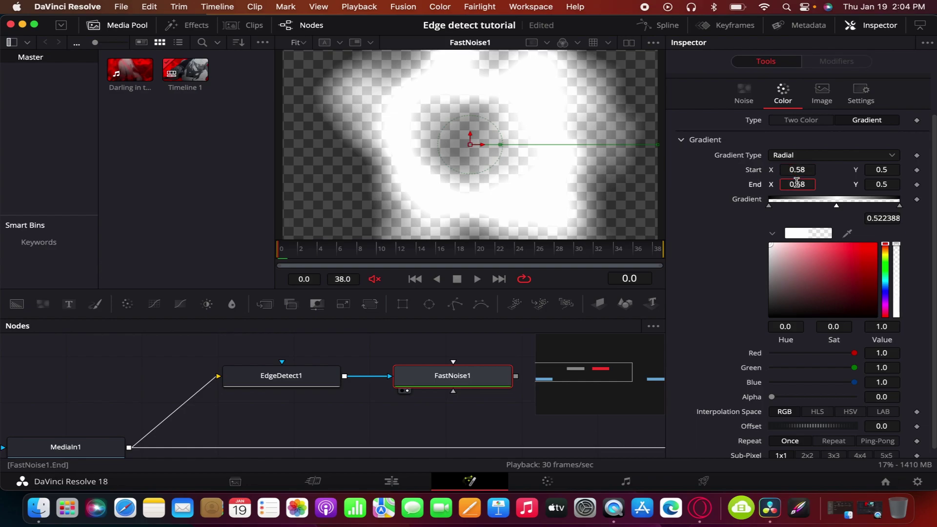
{"action": "type", "text": "0.58"}
{"action": "key", "text": "Tab"}
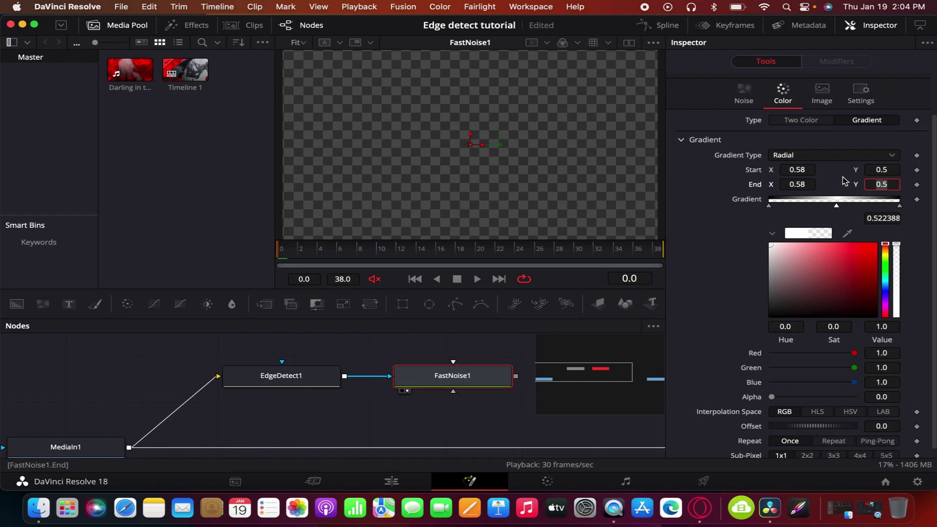
{"action": "key", "text": "Return"}
{"action": "left_click", "coordinate": [917, 170]}
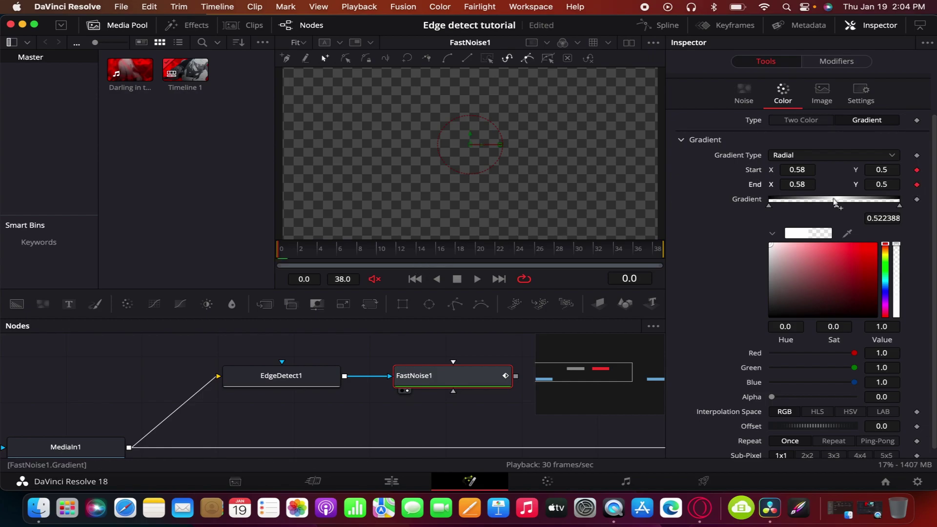
{"action": "left_click", "coordinate": [917, 170]}
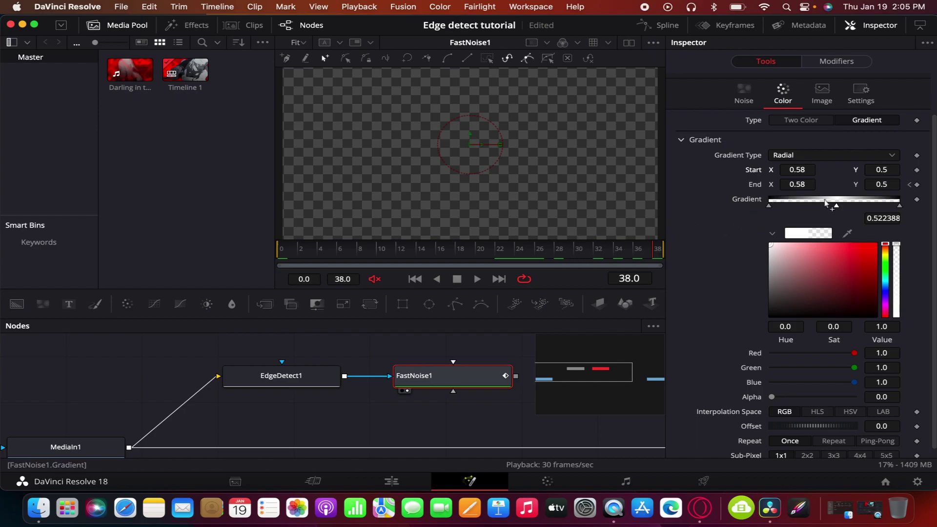
- Keyframe End X at 1.308 on frame 38 and lower the noise Detail
{"action": "left_click_drag", "start_coordinate": [794, 184], "coordinate": [630, 176]}
{"action": "left_click_drag", "start_coordinate": [795, 186], "coordinate": [899, 197]}
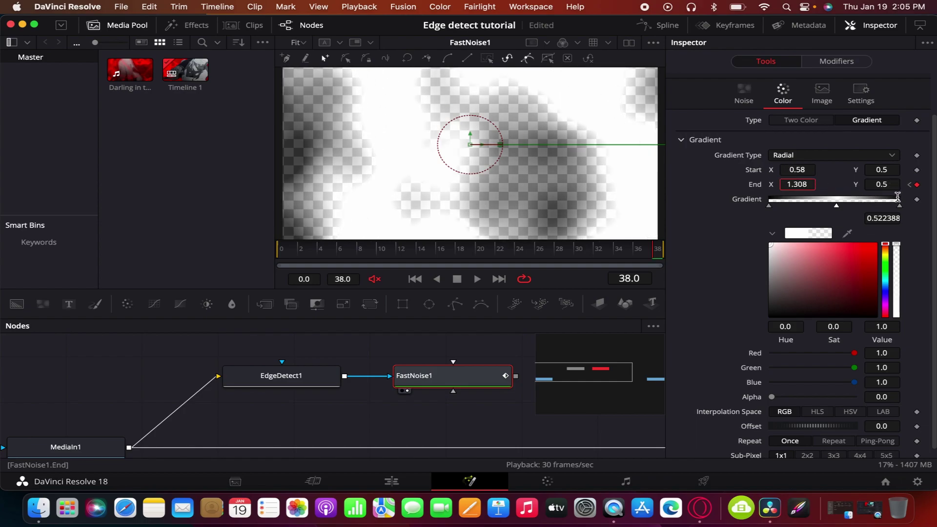
{"action": "left_click", "coordinate": [745, 93]}
{"action": "left_click_drag", "start_coordinate": [789, 150], "coordinate": [815, 230]}
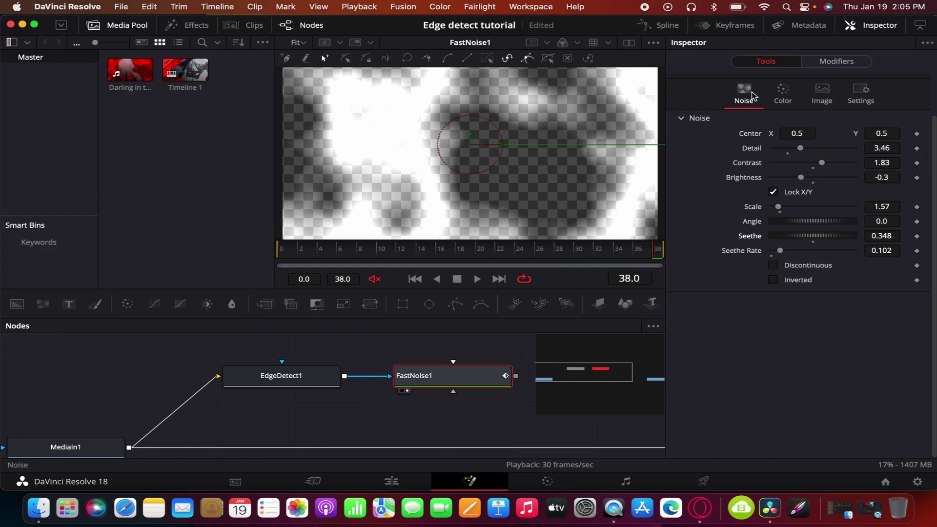
{"action": "left_click", "coordinate": [783, 92]}
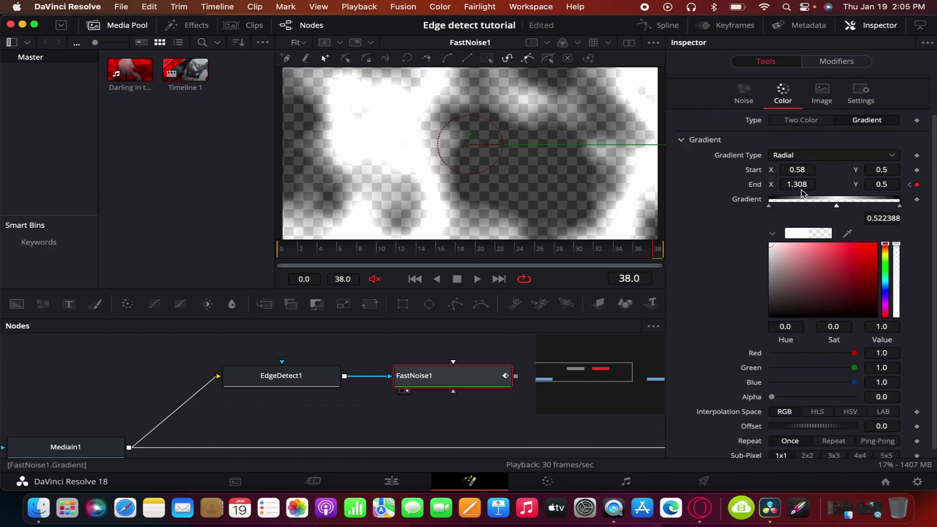
- Set Start X to 0.5 and the frame-0 End X keyframe to 0.5
{"action": "left_click_drag", "start_coordinate": [799, 169], "coordinate": [828, 172]}
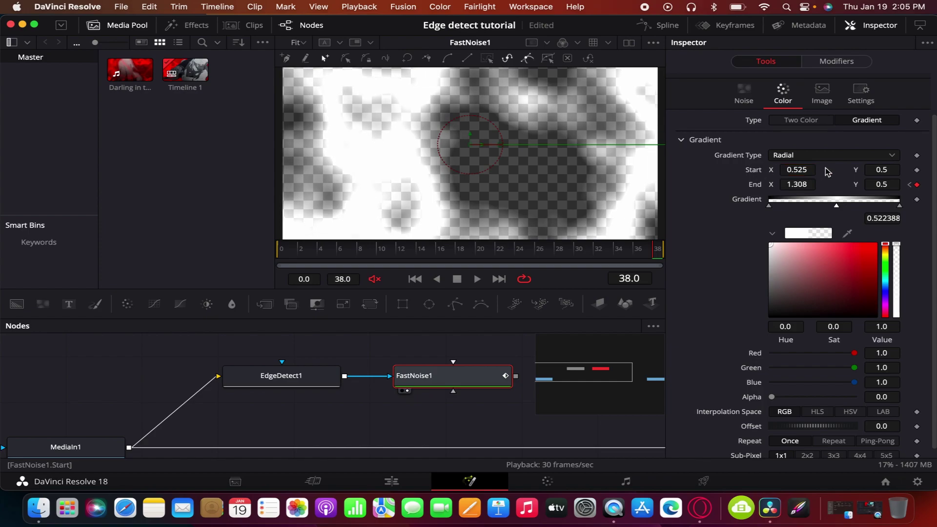
{"action": "left_click", "coordinate": [815, 169]}
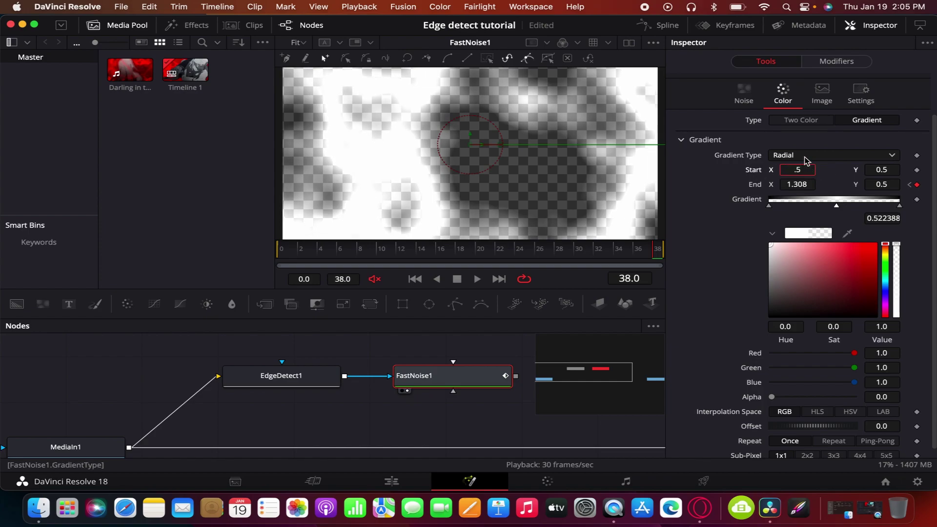
{"action": "key", "text": "Tab"}
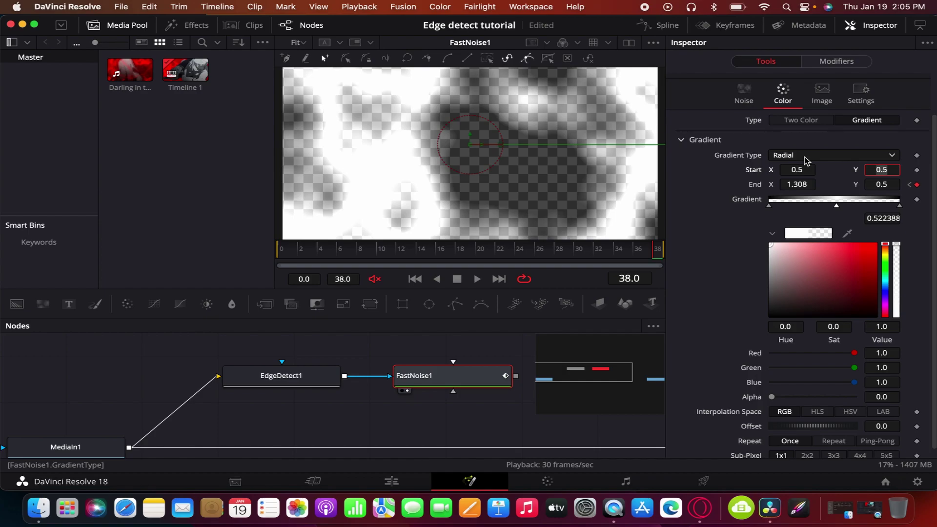
{"action": "left_click", "coordinate": [909, 184]}
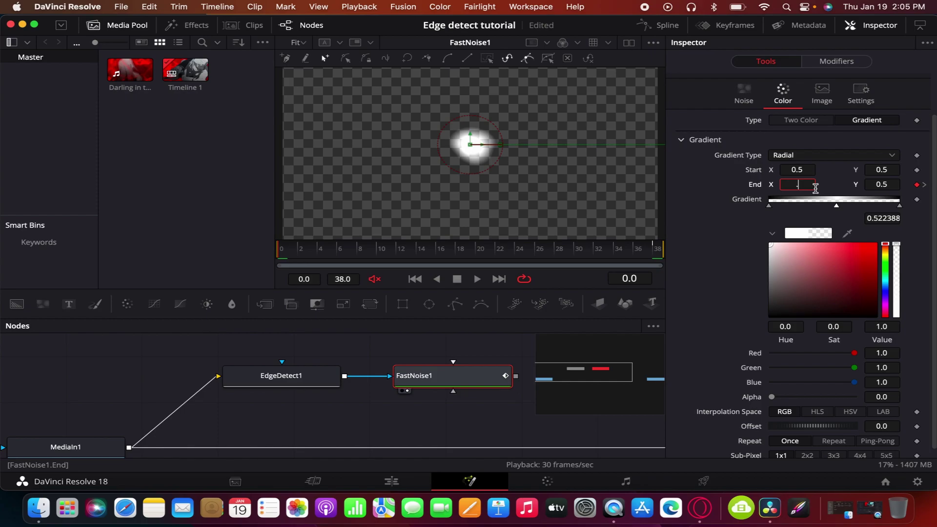
{"action": "type", "text": "0.5"}
{"action": "key", "text": "Tab"}
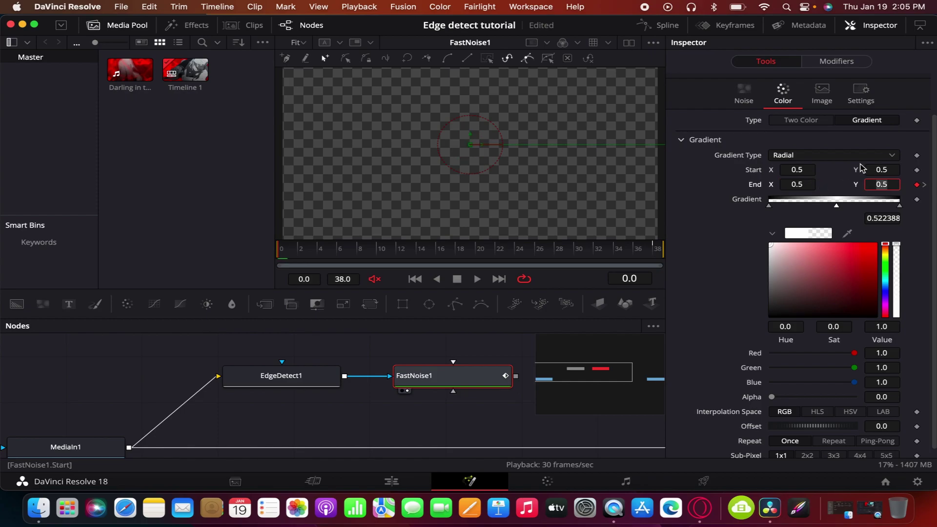
- Check the reveal animation at the last frame and at frame 32
{"action": "left_click", "coordinate": [641, 249]}
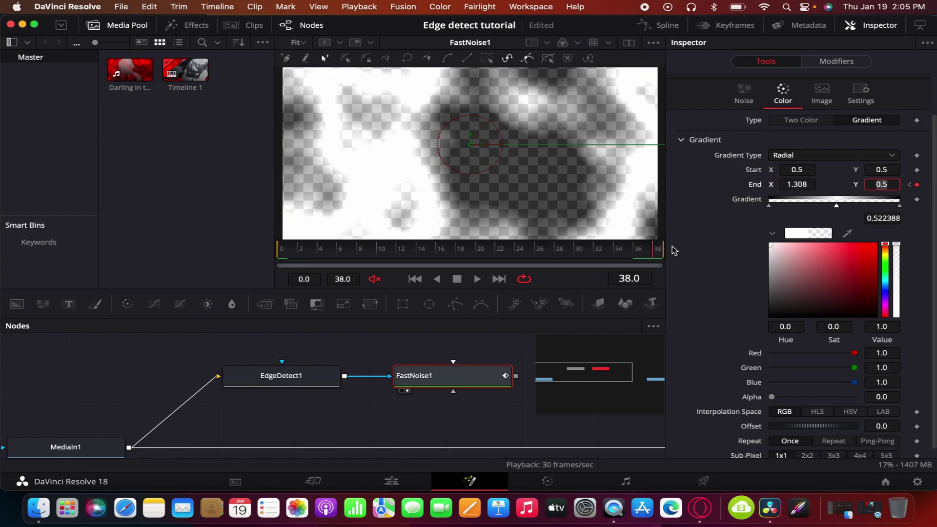
{"action": "left_click_drag", "start_coordinate": [661, 249], "coordinate": [660, 269]}
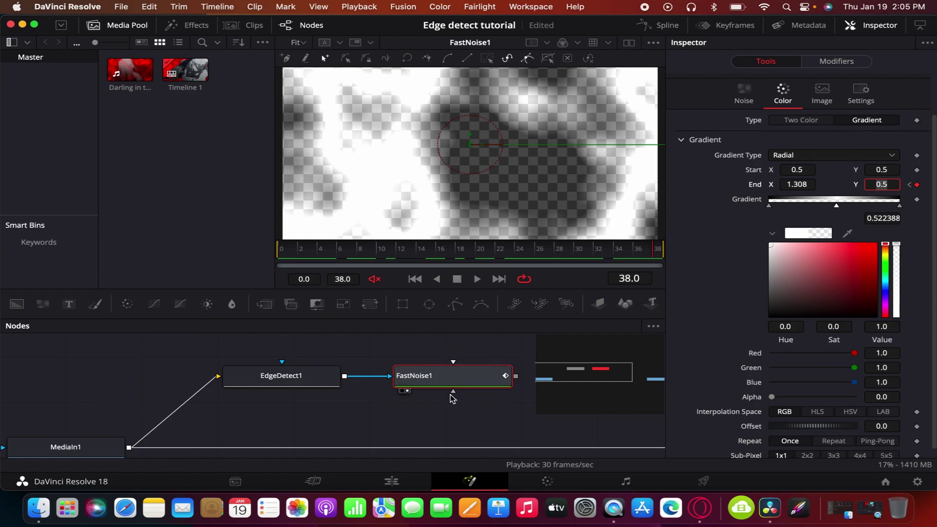
{"action": "left_click", "coordinate": [861, 97]}
- Set FastNoise1's mask channel to Luminance, preview the reveal, and add a Color Corrector node
{"action": "left_click", "coordinate": [806, 188]}
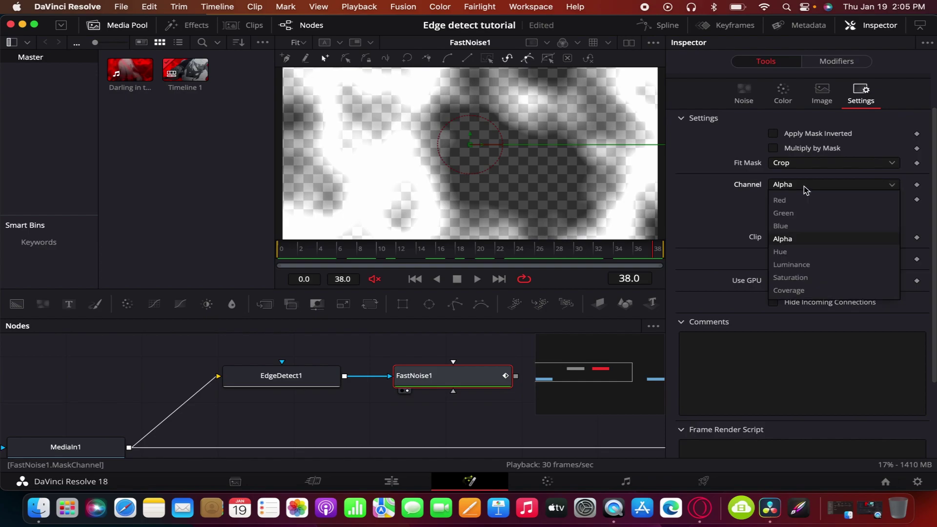
{"action": "left_click", "coordinate": [805, 265]}
{"action": "left_click_drag", "start_coordinate": [502, 252], "coordinate": [659, 267]}
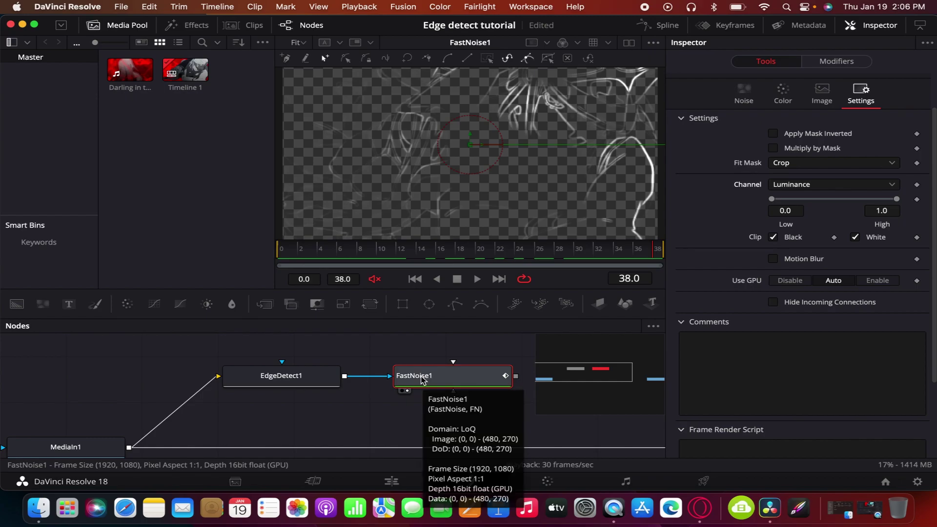
{"action": "scroll", "coordinate": [423, 380], "scroll_direction": "right", "scroll_amount": 6}
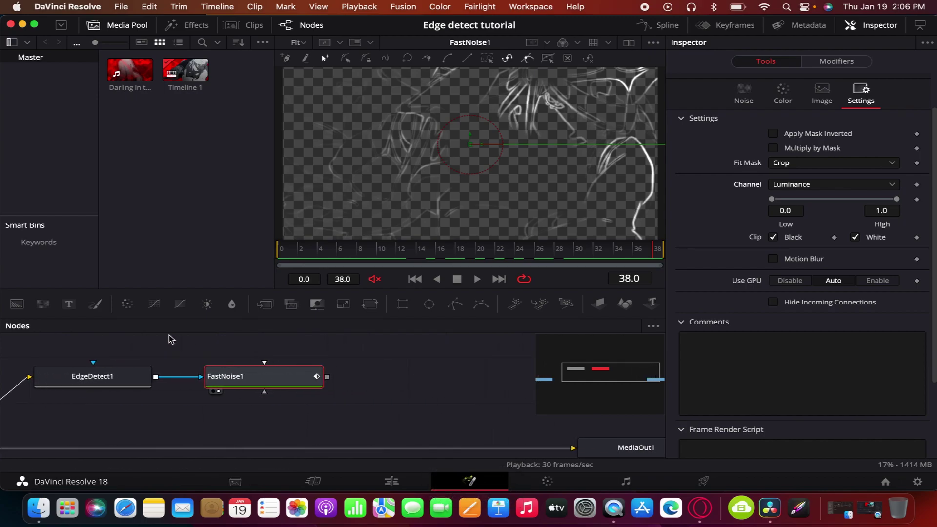
{"action": "left_click_drag", "start_coordinate": [294, 332], "coordinate": [430, 374]}
- Feed FastNoise1 into ColorCorrector1, view it, and tint the lines purple (Tint 0.777, Strength 1.0)
{"action": "left_click_drag", "start_coordinate": [327, 377], "coordinate": [393, 378]}
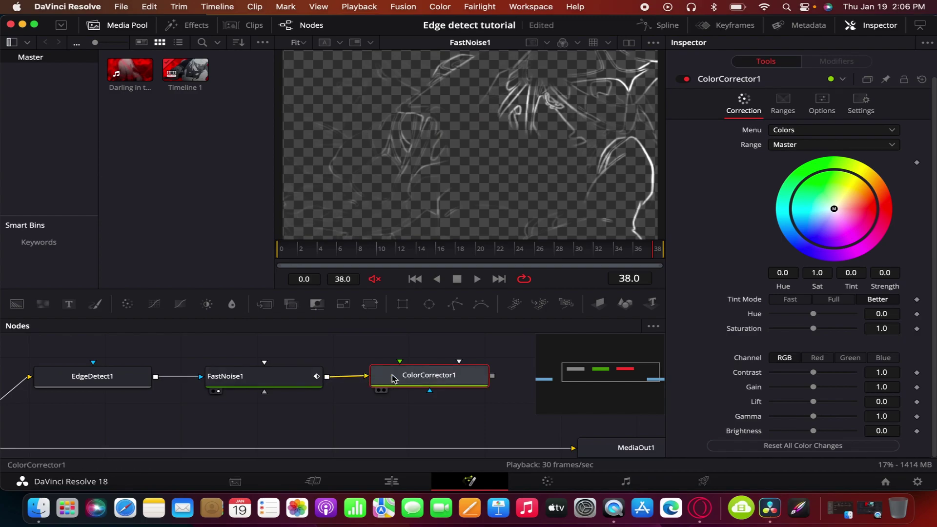
{"action": "left_click", "coordinate": [381, 391]}
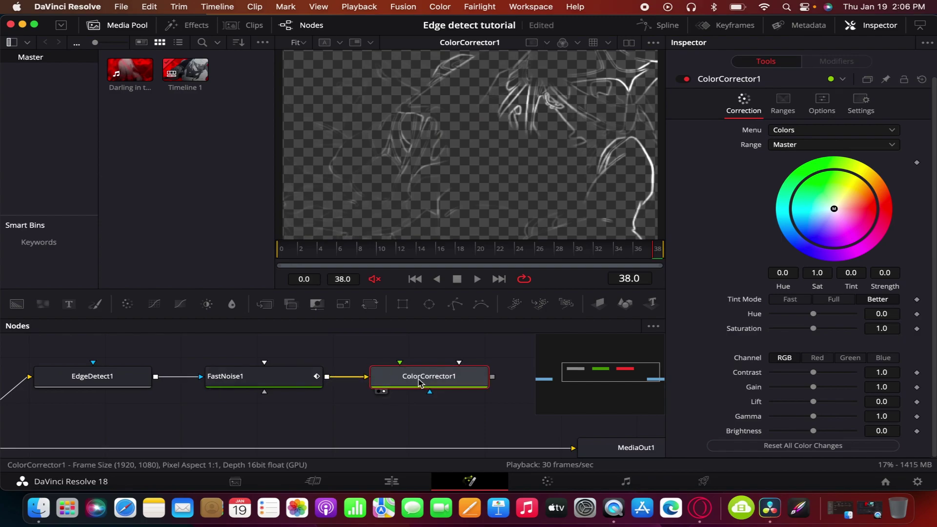
{"action": "left_click_drag", "start_coordinate": [840, 209], "coordinate": [840, 260]}
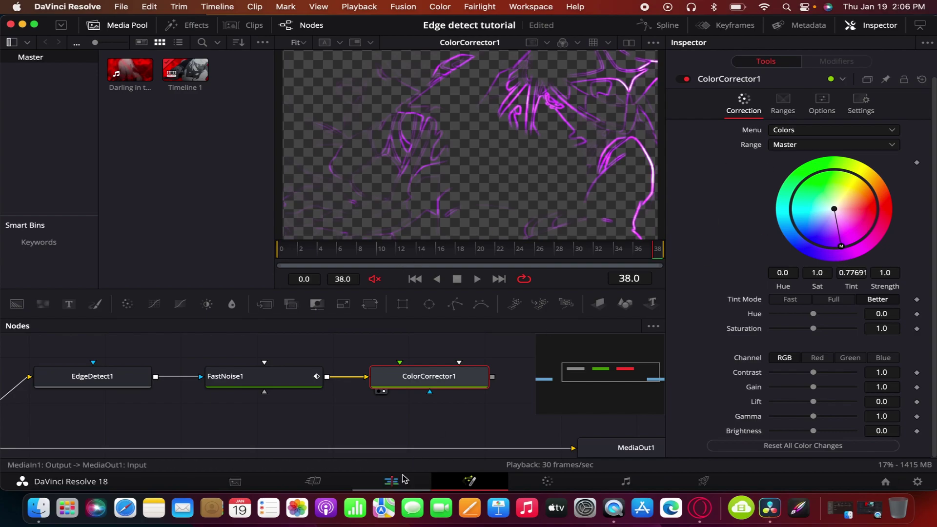
{"action": "scroll", "coordinate": [454, 392], "scroll_direction": "right", "scroll_amount": 5}
{"action": "scroll", "coordinate": [453, 394], "scroll_direction": "right", "scroll_amount": 5}
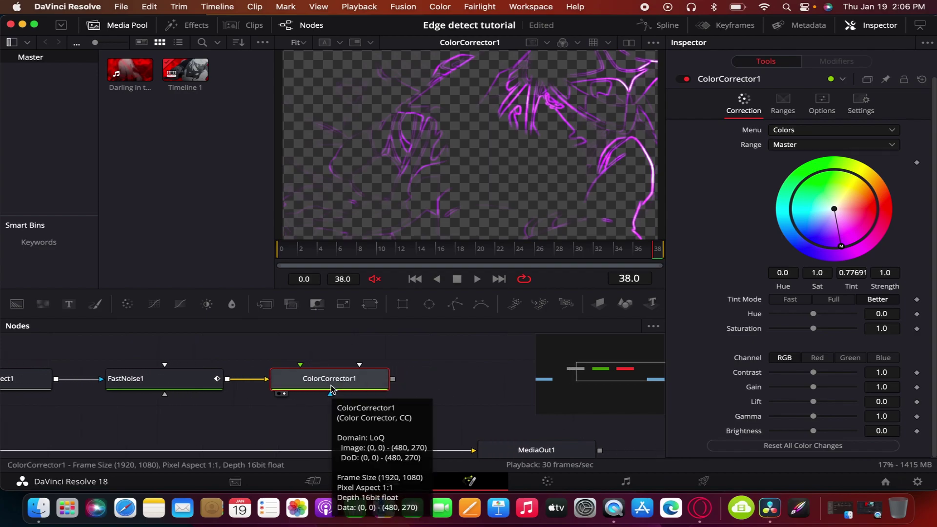
- Insert a Soft Glow node after ColorCorrector1 and show SoftGlow1's output in the viewer
{"action": "key", "text": "shift+space"}
{"action": "type", "text": "EDGE"}
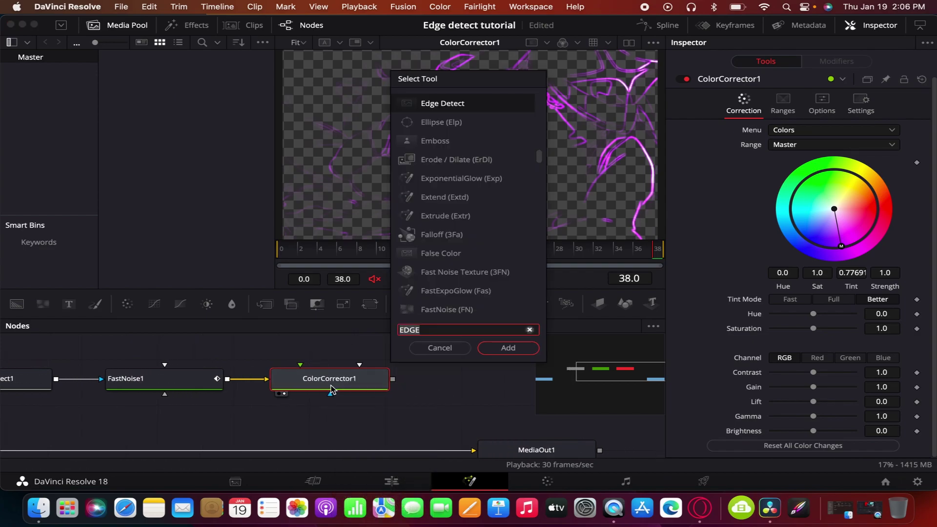
{"action": "key", "text": "BackSpace"}
{"action": "key", "text": "BackSpace"}
{"action": "key", "text": "BackSpace"}
{"action": "key", "text": "BackSpace"}
{"action": "type", "text": "soft"}
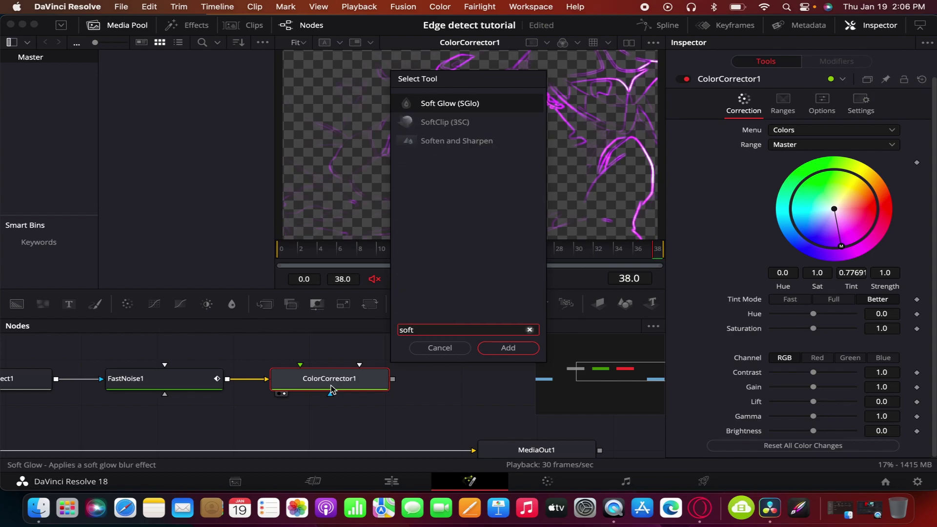
{"action": "key", "text": "Return"}
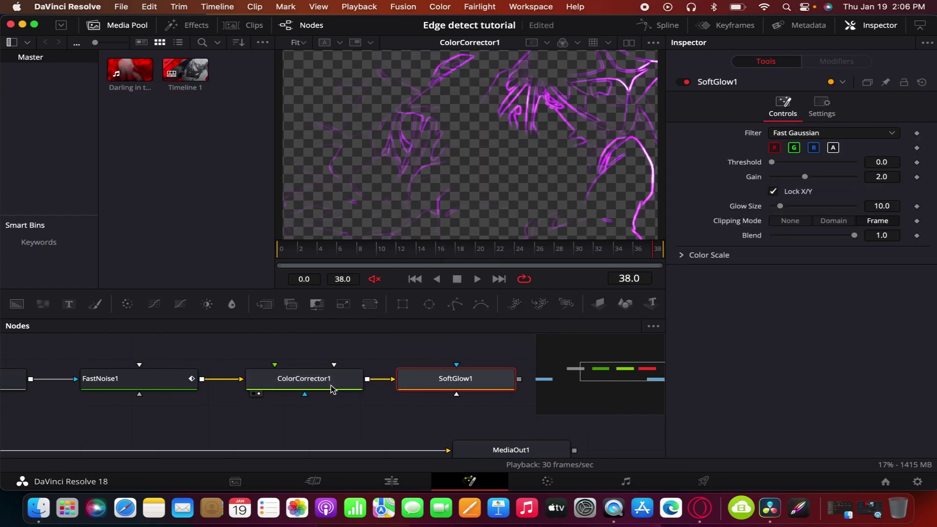
{"action": "left_click", "coordinate": [411, 395]}
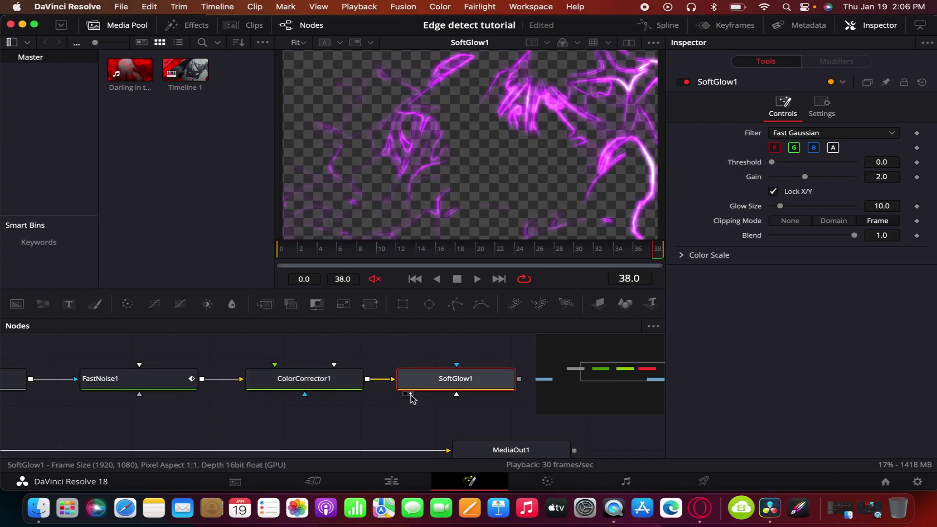
{"action": "scroll", "coordinate": [422, 397], "scroll_direction": "right", "scroll_amount": 5}
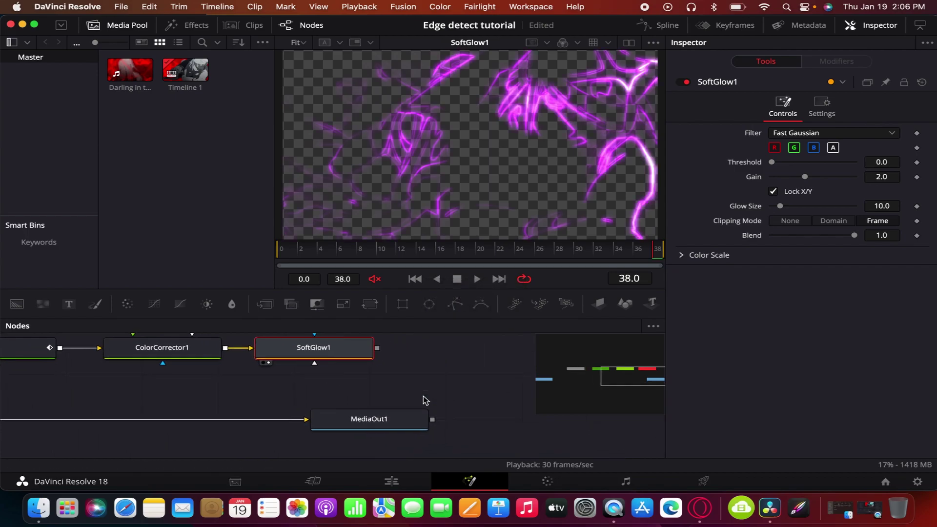
- Move MediaOut1 right and review SoftGlow1's settings (Gain 2.0, Glow Size 10.0, Color Scale)
{"action": "left_click_drag", "start_coordinate": [356, 424], "coordinate": [462, 429]}
{"action": "scroll", "coordinate": [453, 422], "scroll_direction": "left", "scroll_amount": 5}
{"action": "scroll", "coordinate": [453, 422], "scroll_direction": "up", "scroll_amount": 2}
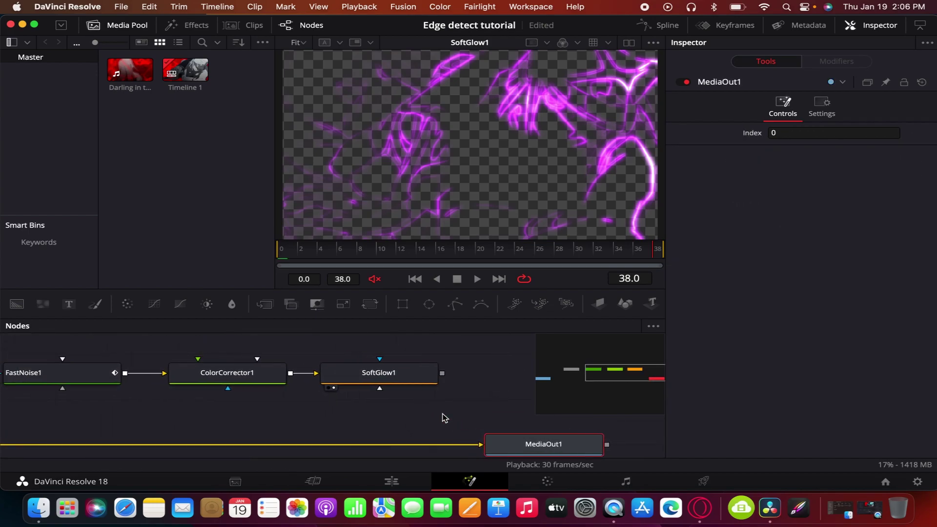
{"action": "left_click", "coordinate": [386, 374]}
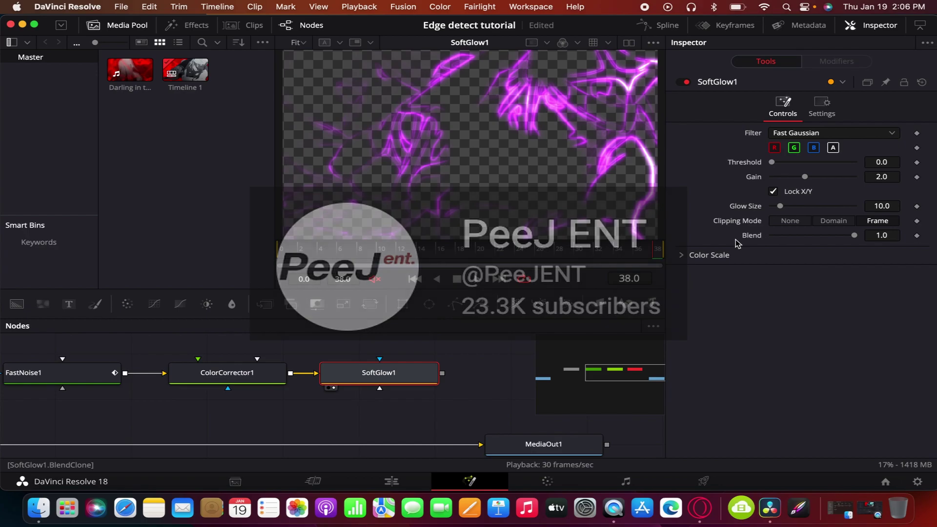
{"action": "left_click", "coordinate": [681, 256]}
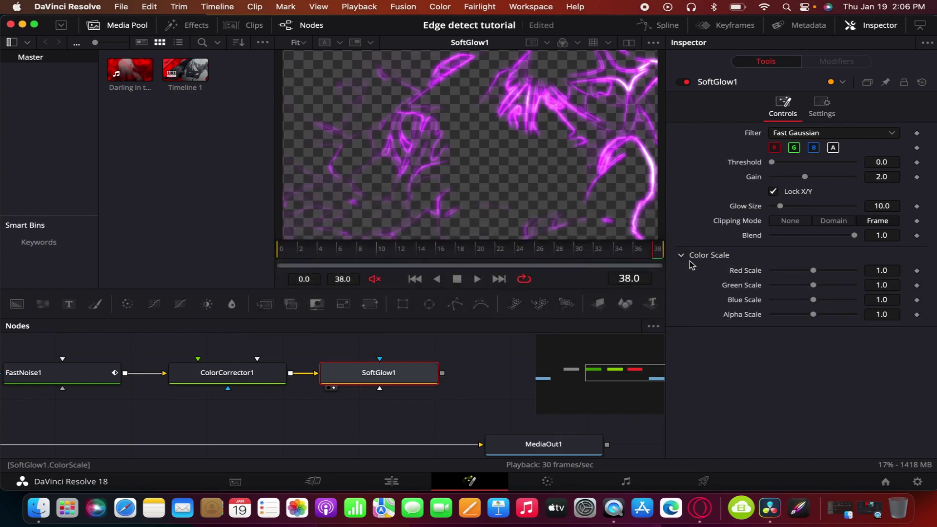
{"action": "left_click", "coordinate": [681, 257]}
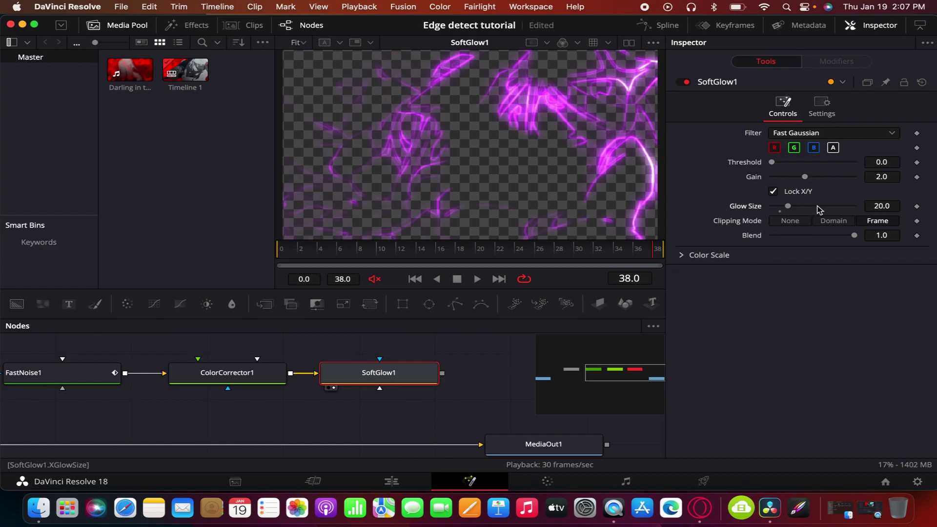
{"action": "scroll", "coordinate": [412, 420], "scroll_direction": "down", "scroll_amount": 3}
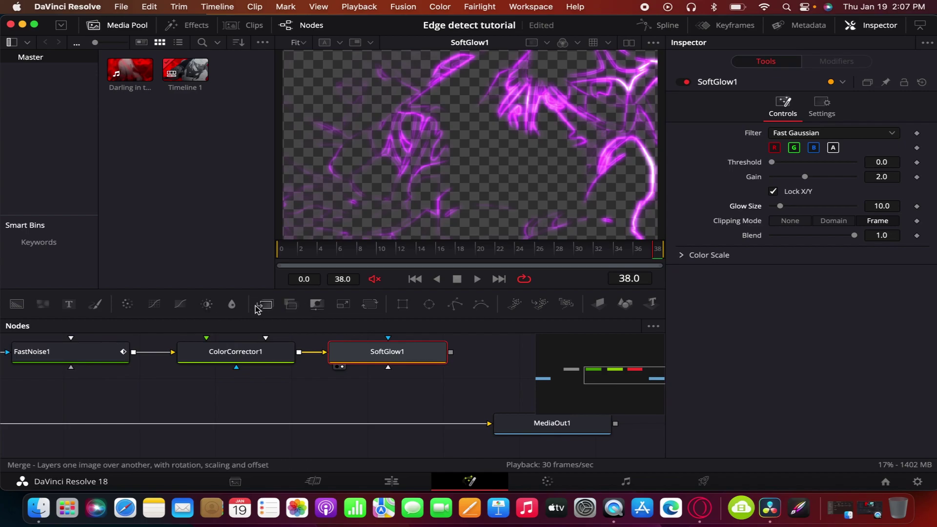
- Insert Merge1 before MediaOut1 with SoftGlow1 as foreground, view the output, and play from frame 23
{"action": "left_click_drag", "start_coordinate": [257, 310], "coordinate": [370, 423]}
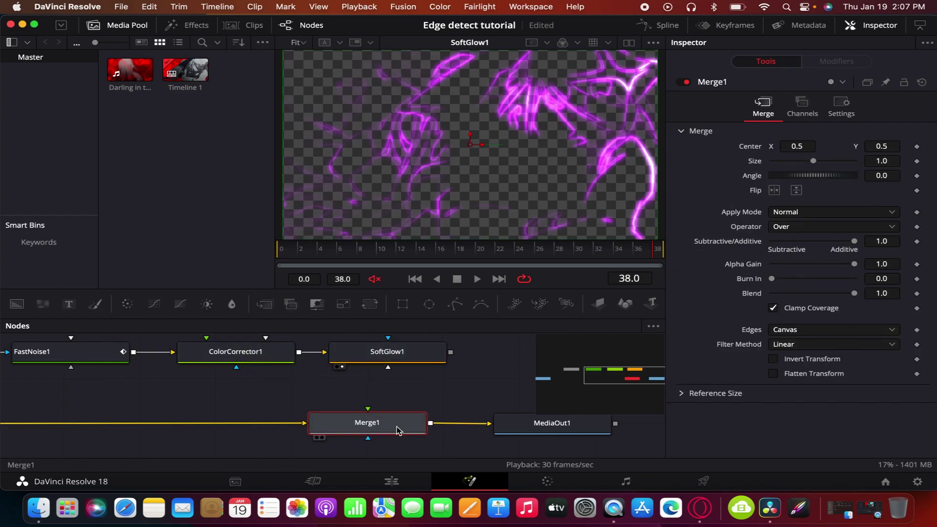
{"action": "left_click_drag", "start_coordinate": [451, 352], "coordinate": [396, 426]}
{"action": "left_click", "coordinate": [508, 439]}
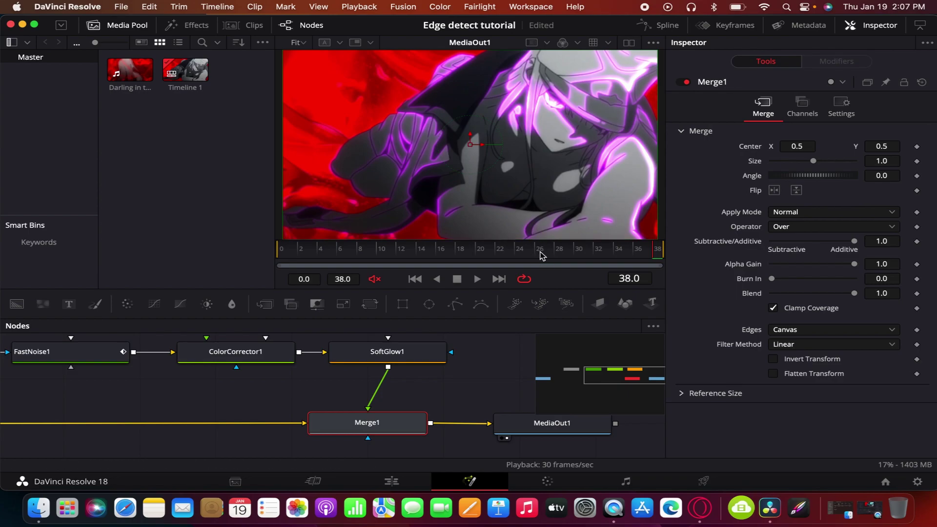
{"action": "left_click", "coordinate": [500, 255]}
{"action": "key", "text": "space"}
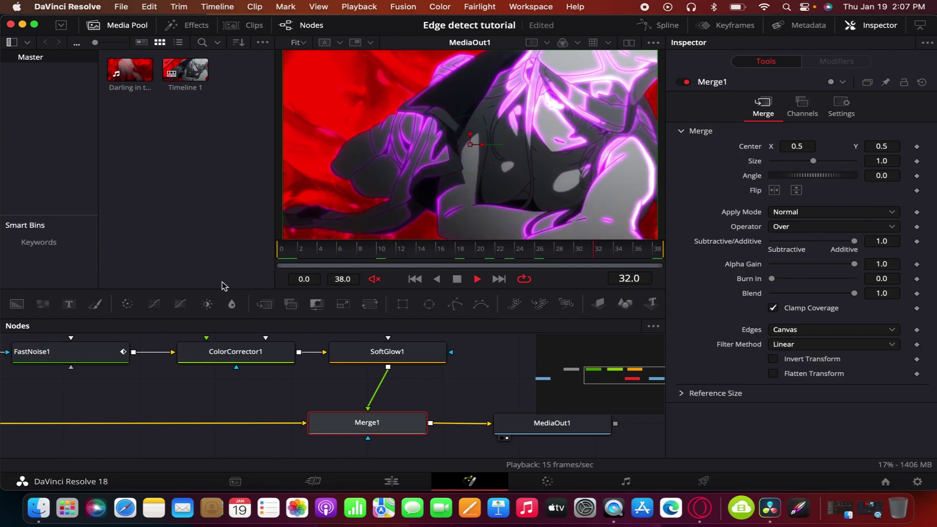
- Stop playback and push FastNoise1's radial gradient End X out to 2.274 at frame 38
{"action": "key", "text": "space"}
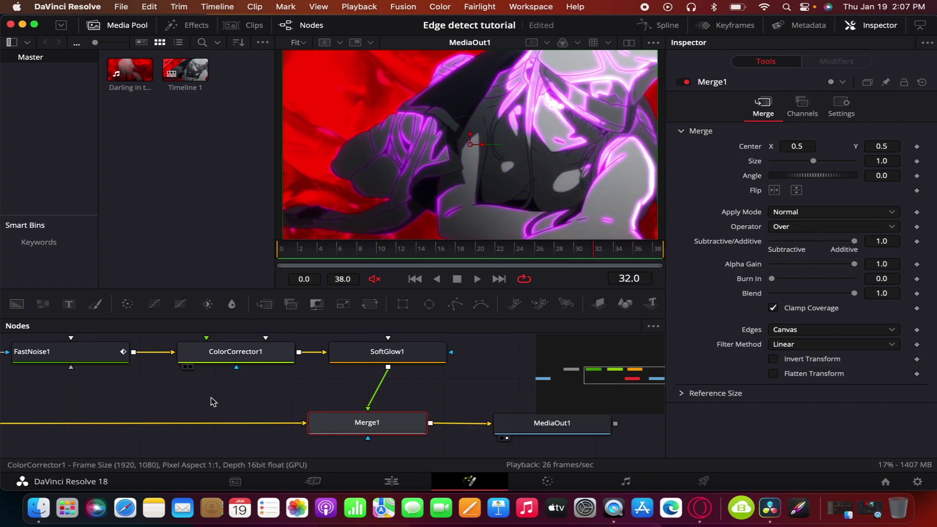
{"action": "scroll", "coordinate": [204, 419], "scroll_direction": "left", "scroll_amount": 4}
{"action": "scroll", "coordinate": [204, 419], "scroll_direction": "left", "scroll_amount": 2}
{"action": "left_click", "coordinate": [195, 352]}
{"action": "left_click", "coordinate": [652, 249]}
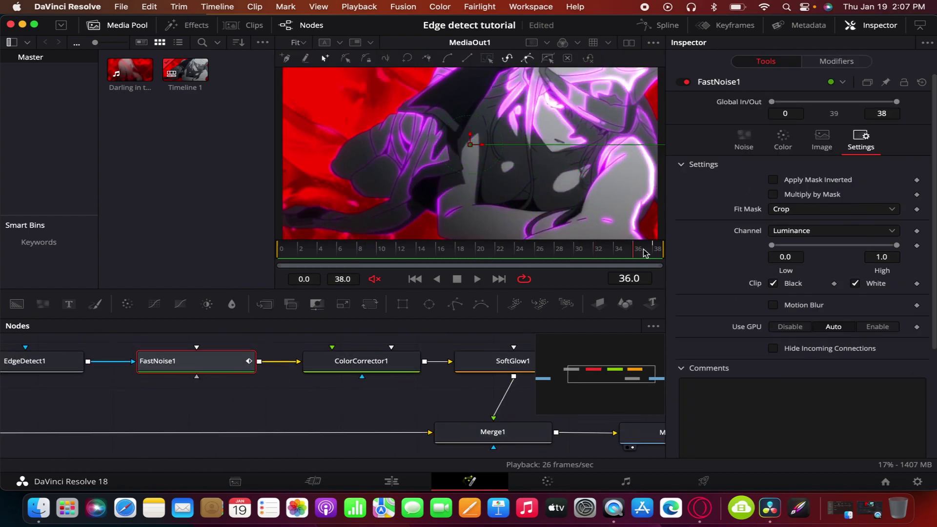
{"action": "left_click", "coordinate": [783, 139]}
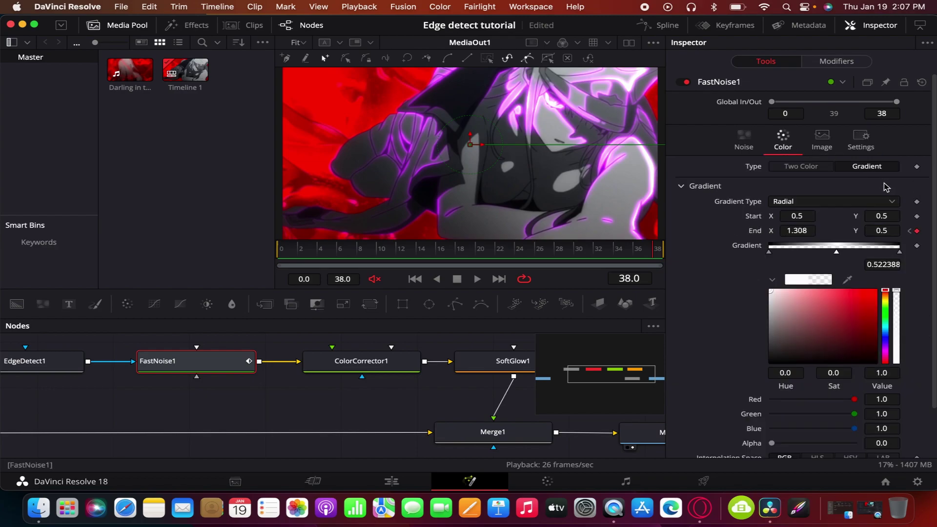
{"action": "left_click_drag", "start_coordinate": [796, 232], "coordinate": [796, 232]}
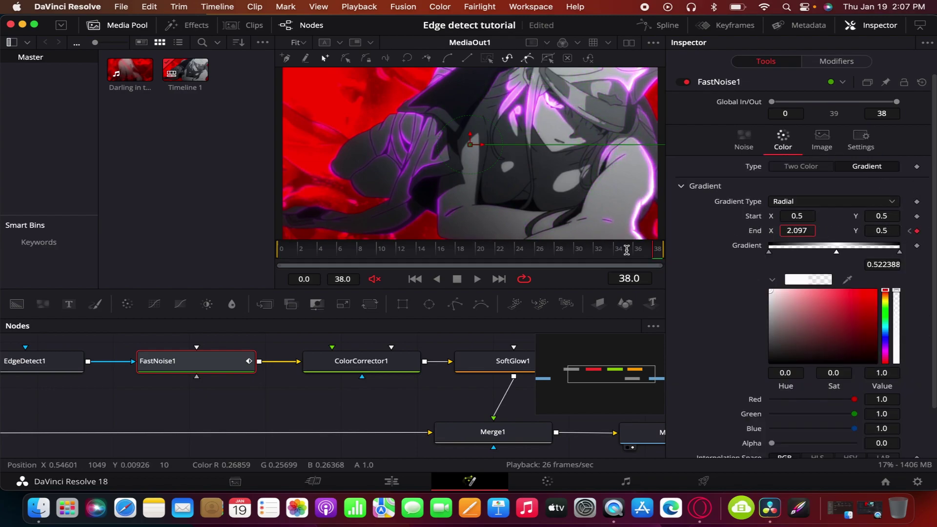
- Play back the spreading reveal, then return to frame 38 with End X 2.274
{"action": "key", "text": "space"}
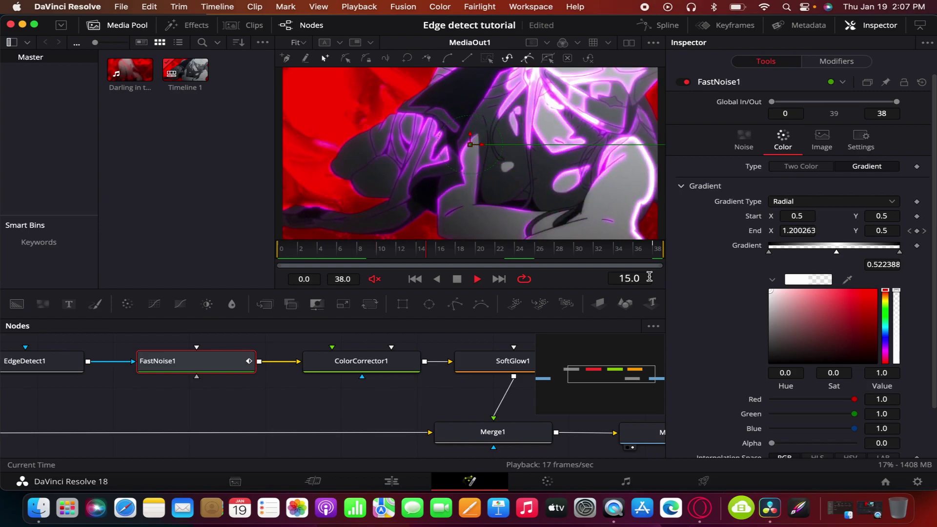
{"action": "right_click", "coordinate": [586, 276]}
{"action": "left_click", "coordinate": [587, 275]}
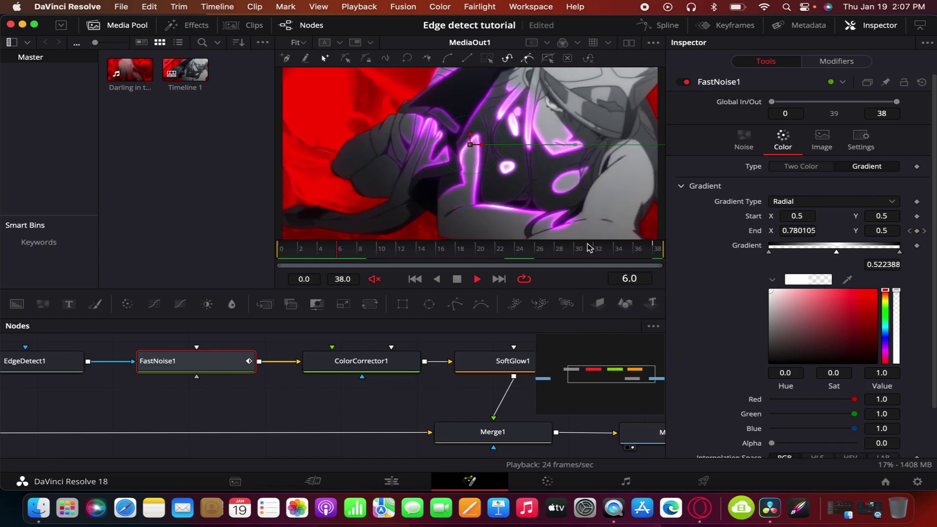
{"action": "key", "text": "space"}
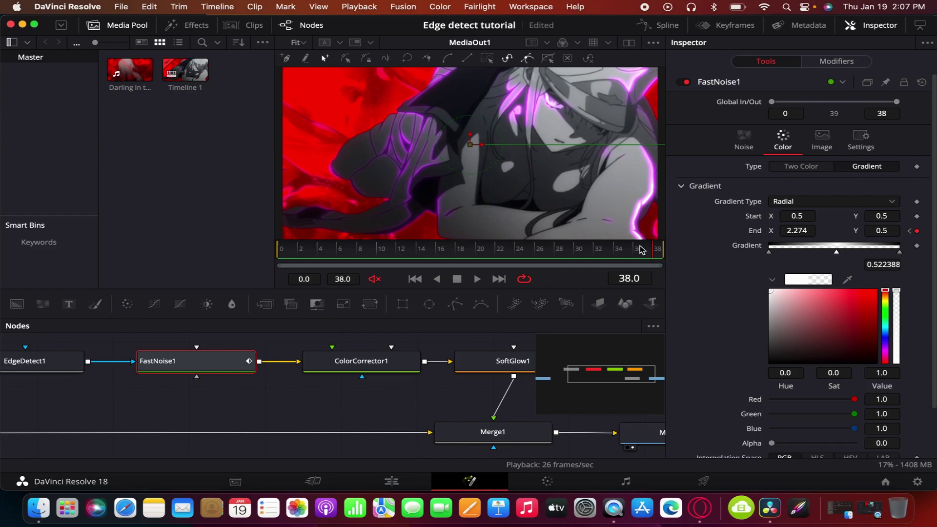
{"action": "left_click_drag", "start_coordinate": [627, 250], "coordinate": [658, 250]}
{"action": "scroll", "coordinate": [429, 430], "scroll_direction": "right", "scroll_amount": 5}
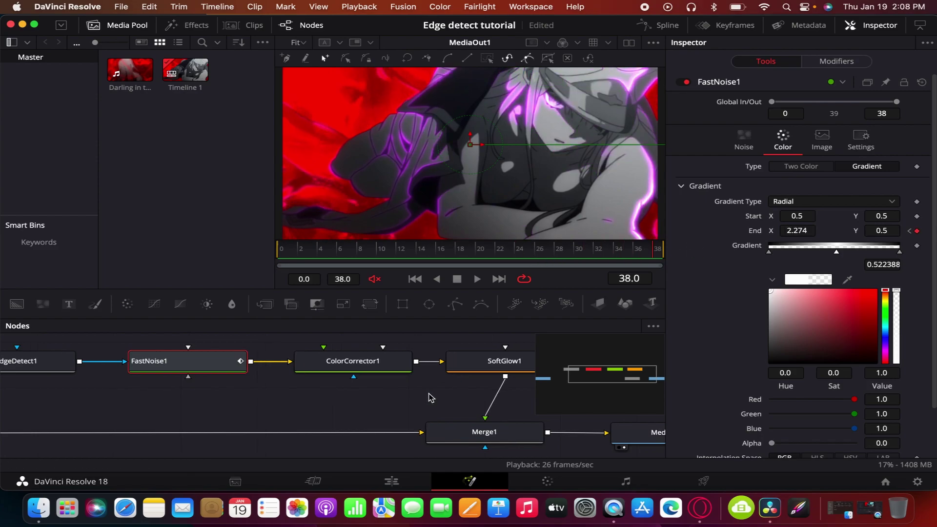
- On the Edit page select the right clip pair, switch to Deliver, and play Timeline 1 from the start
{"action": "left_click", "coordinate": [392, 482]}
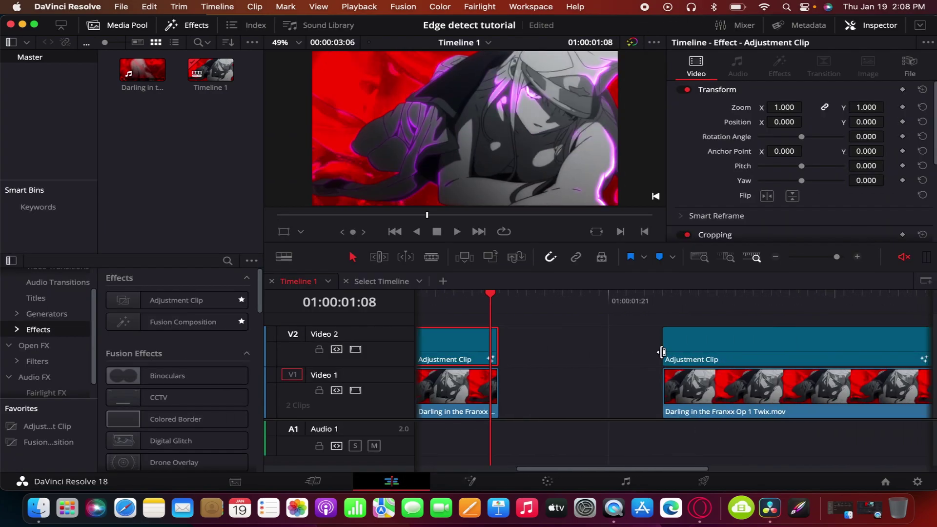
{"action": "left_click_drag", "start_coordinate": [610, 334], "coordinate": [580, 370]}
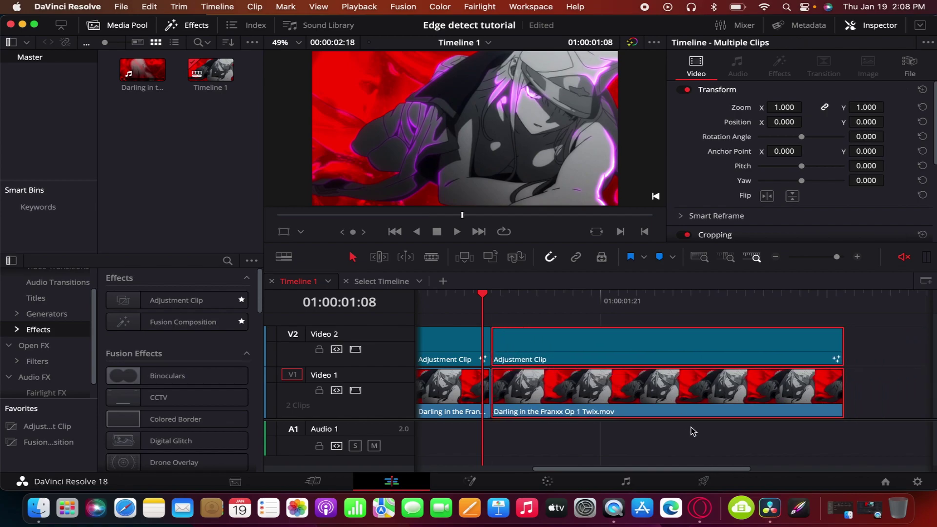
{"action": "left_click", "coordinate": [703, 482]}
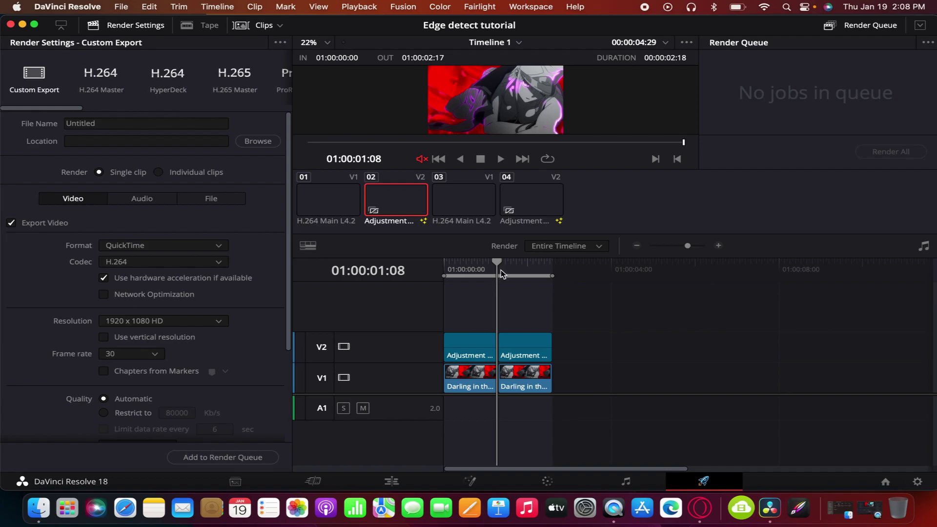
{"action": "left_click_drag", "start_coordinate": [501, 270], "coordinate": [422, 271]}
{"action": "key", "text": "space"}
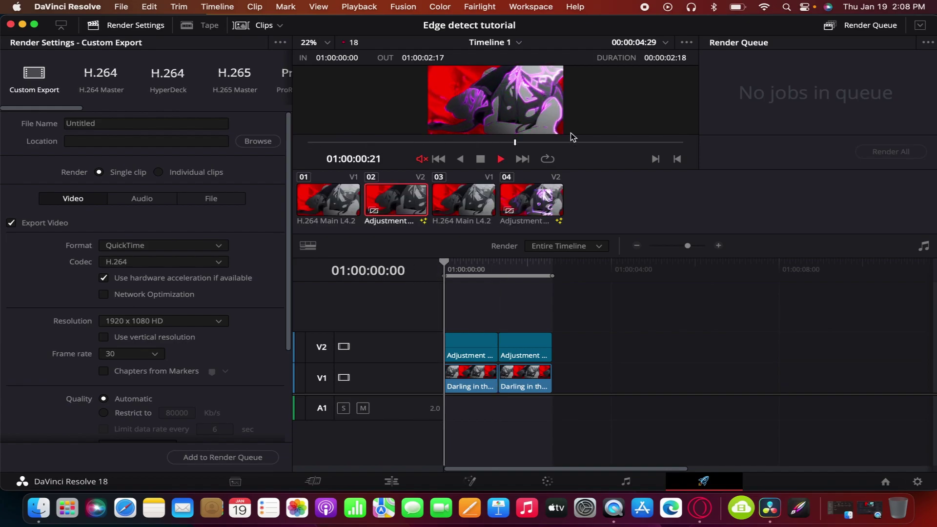